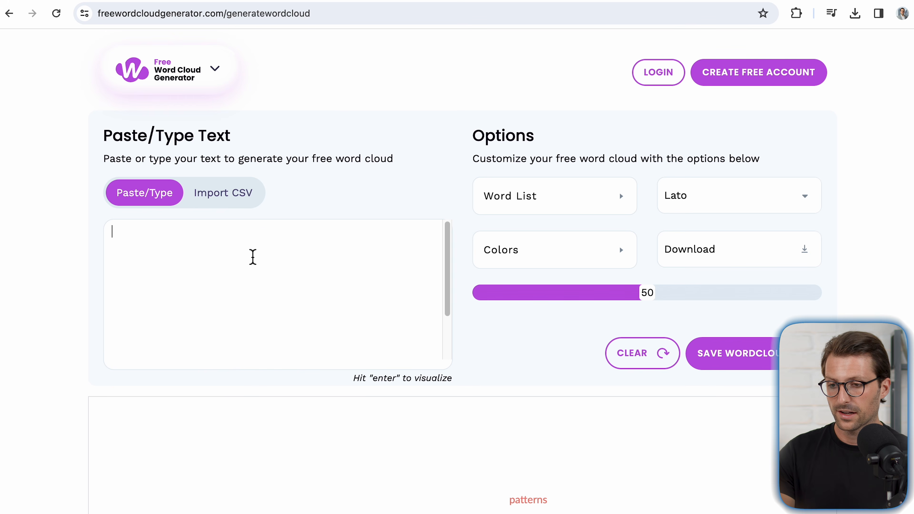
Step: Search LinkedIn for "software developer" and narrow the results to job postings
{"action": "left_click", "coordinate": [231, 54]}
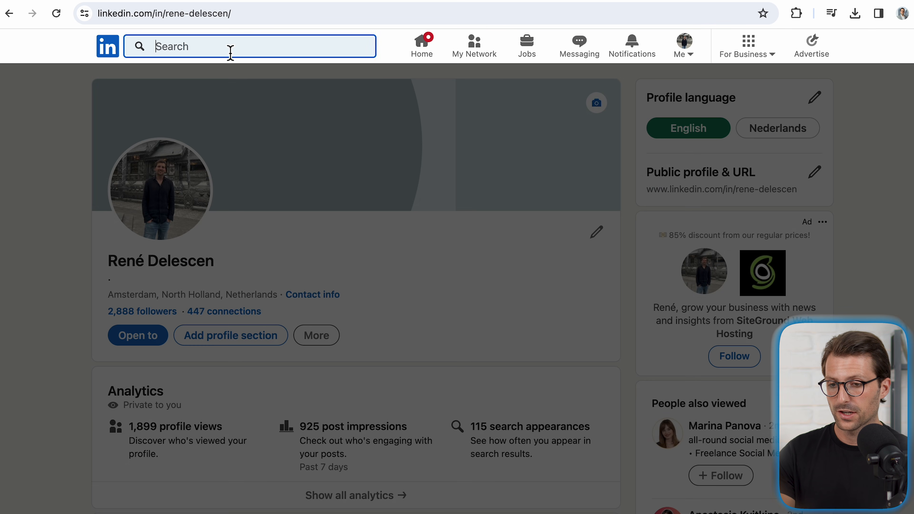
{"action": "key", "text": "Return"}
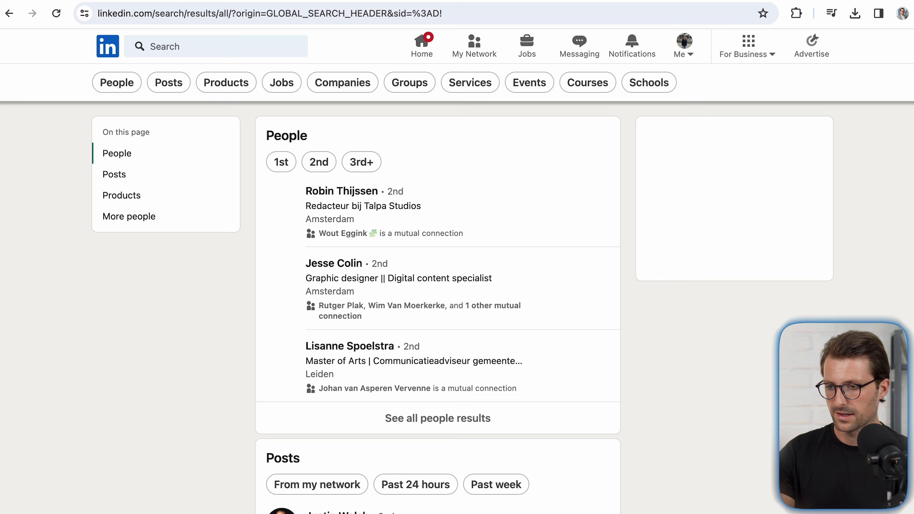
{"action": "left_click", "coordinate": [229, 47]}
{"action": "type", "text": "software developer"}
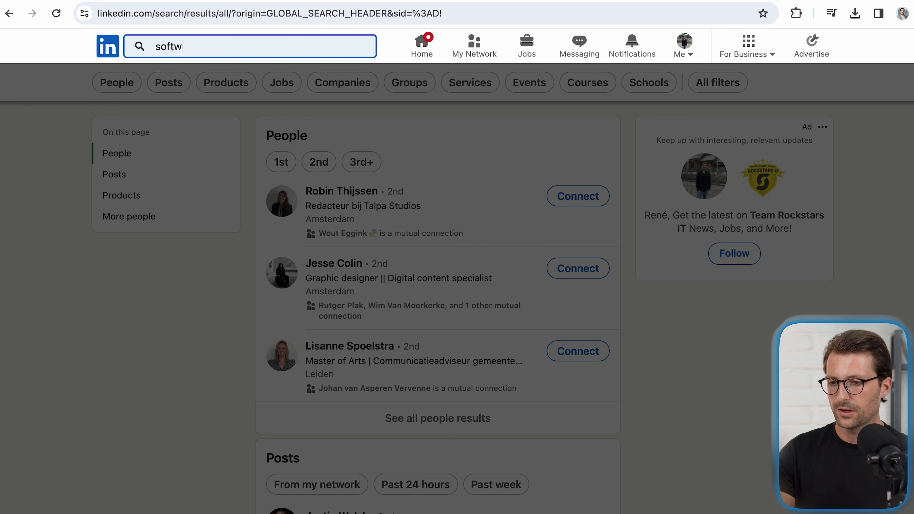
{"action": "key", "text": "Return"}
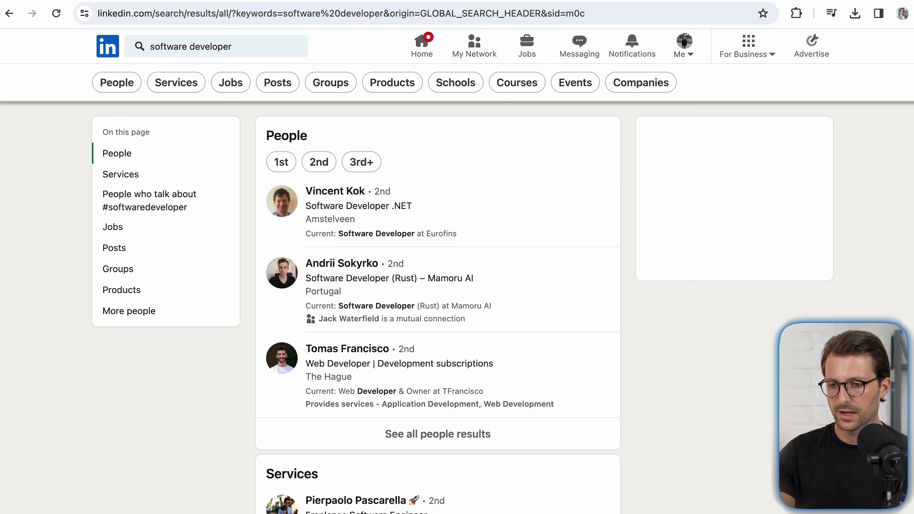
{"action": "left_click", "coordinate": [242, 87]}
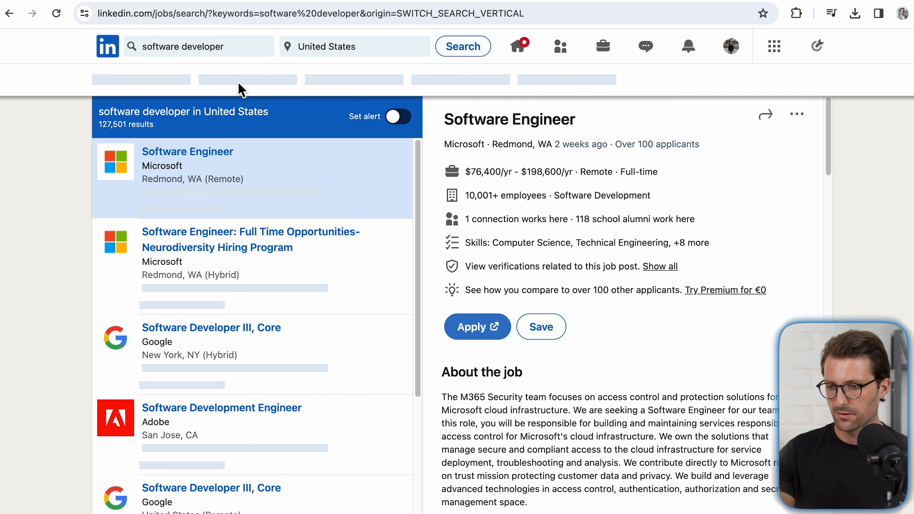
Step: Copy Microsoft's Software Engineer job description into the word cloud generator's text field and return to the LinkedIn job postings
{"action": "scroll", "coordinate": [786, 216], "scroll_direction": "down", "scroll_amount": 5}
{"action": "scroll", "coordinate": [786, 217], "scroll_direction": "down", "scroll_amount": 3}
{"action": "scroll", "coordinate": [570, 347], "scroll_direction": "down", "scroll_amount": 3}
{"action": "left_click_drag", "start_coordinate": [475, 246], "coordinate": [737, 448]}
{"action": "key", "text": "ctrl+Tab"}
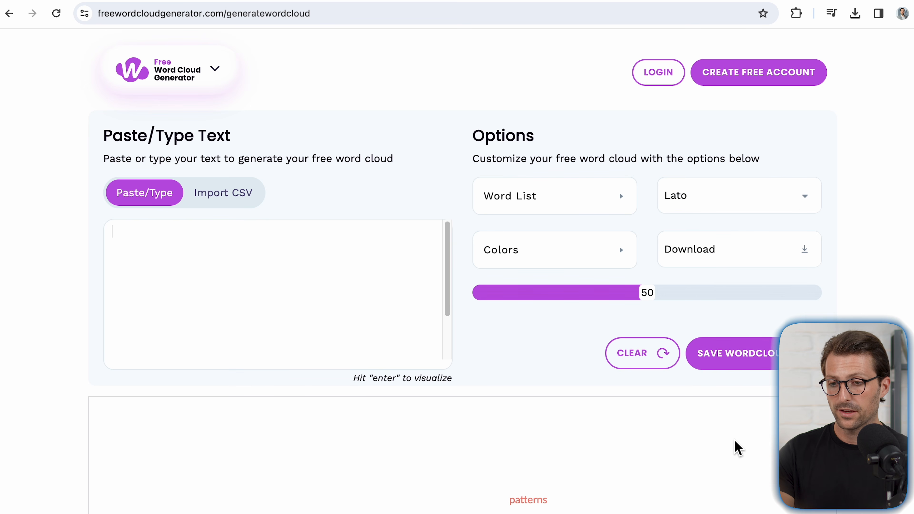
{"action": "key", "text": "ctrl+v"}
{"action": "key", "text": "ctrl+shift+Tab"}
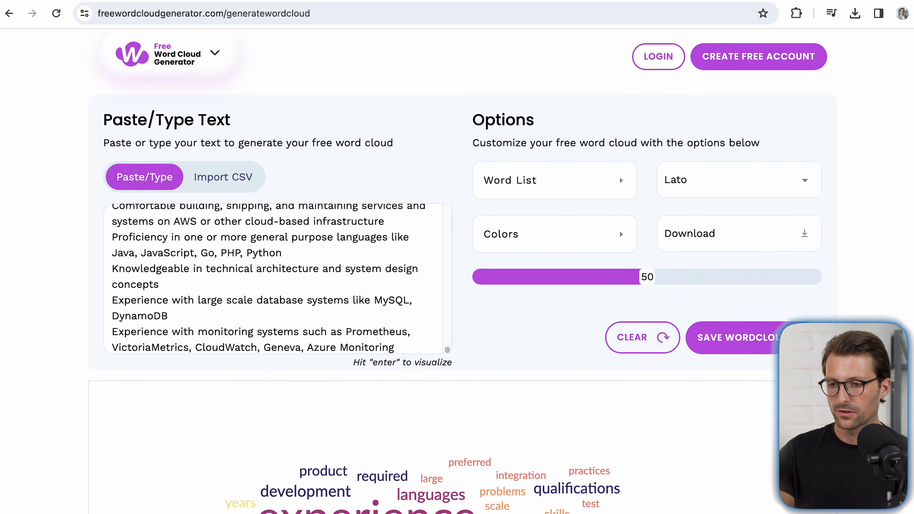
{"action": "scroll", "coordinate": [460, 252], "scroll_direction": "down", "scroll_amount": 8}
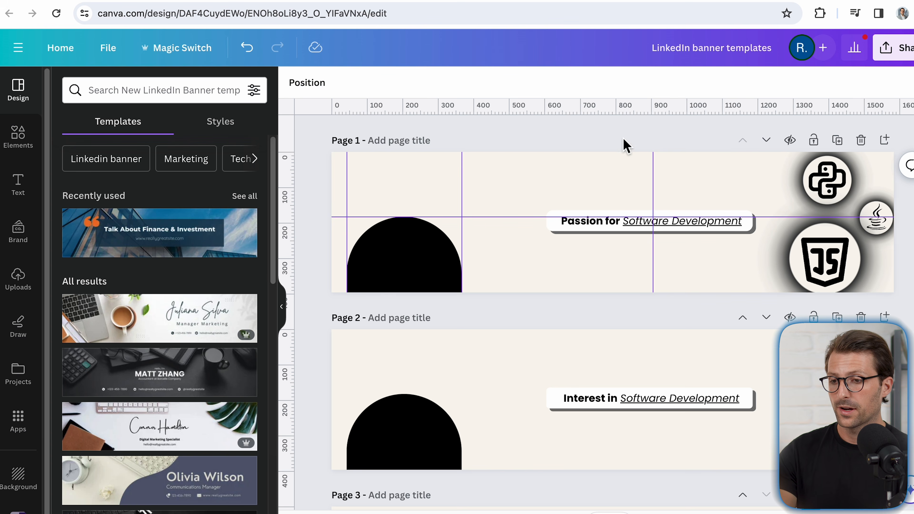
Step: Switch to the LinkedIn banner templates design in Canva and check its dimensions in the file details
{"action": "left_click", "coordinate": [592, 172]}
{"action": "left_click", "coordinate": [575, 343]}
{"action": "left_click", "coordinate": [575, 344]}
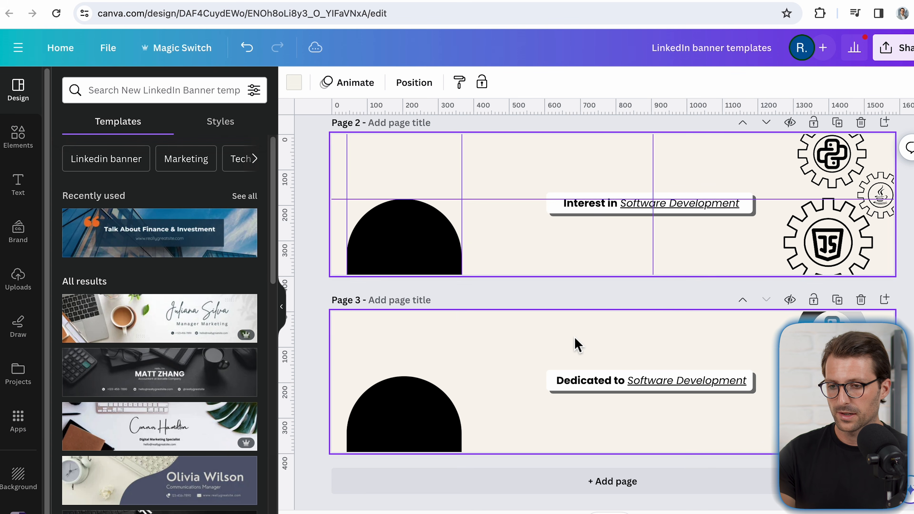
{"action": "left_click", "coordinate": [108, 48]}
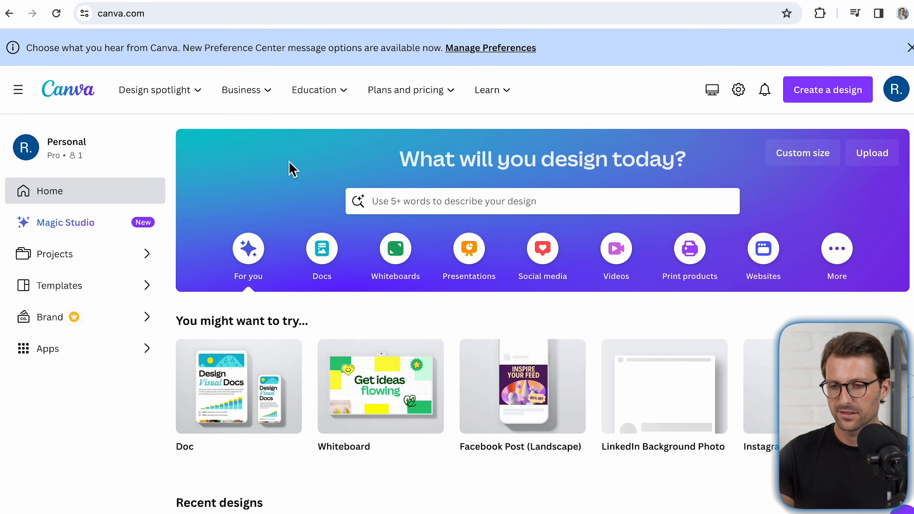
Step: Search Canva's templates for "Linkedin banner" and open the Digital Marketing LinkedIn Banner template's preview
{"action": "left_click", "coordinate": [390, 203]}
{"action": "type", "text": "Linkedin banner"}
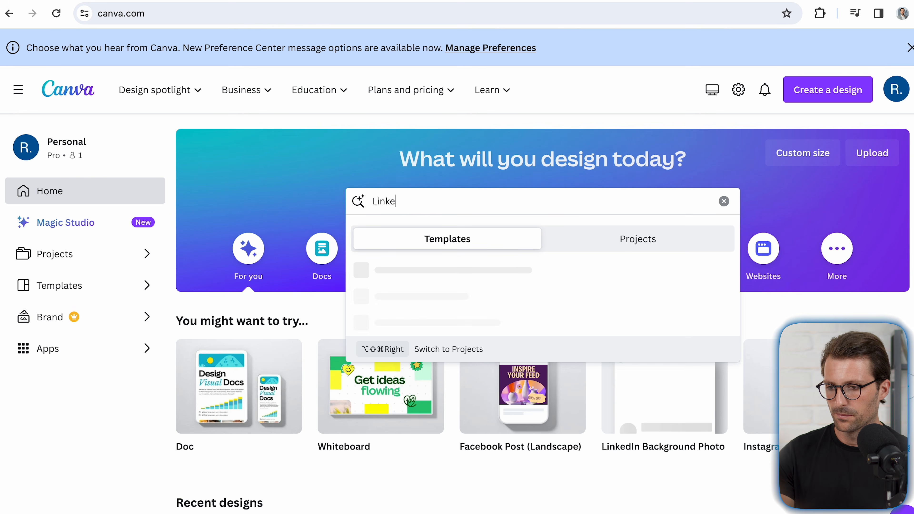
{"action": "key", "text": "Return"}
{"action": "scroll", "coordinate": [391, 208], "scroll_direction": "down", "scroll_amount": 2}
{"action": "scroll", "coordinate": [390, 208], "scroll_direction": "down", "scroll_amount": 8}
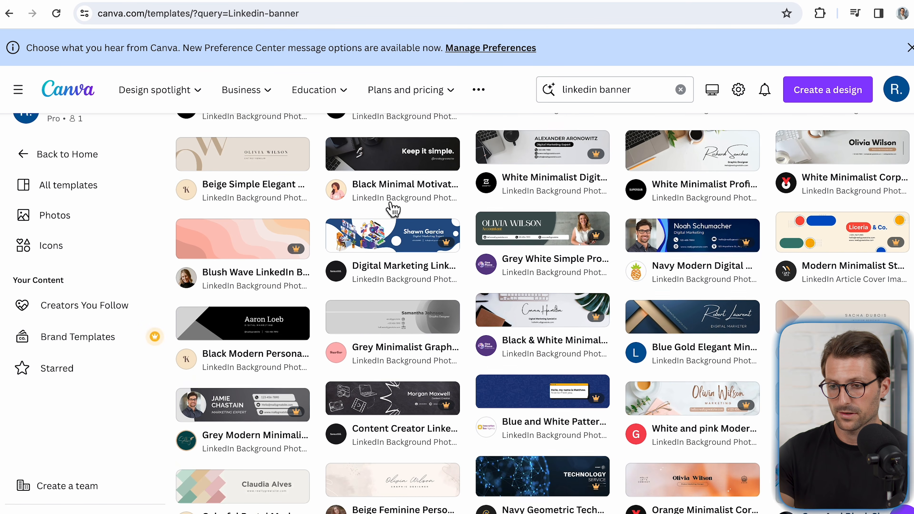
{"action": "left_click", "coordinate": [391, 208]}
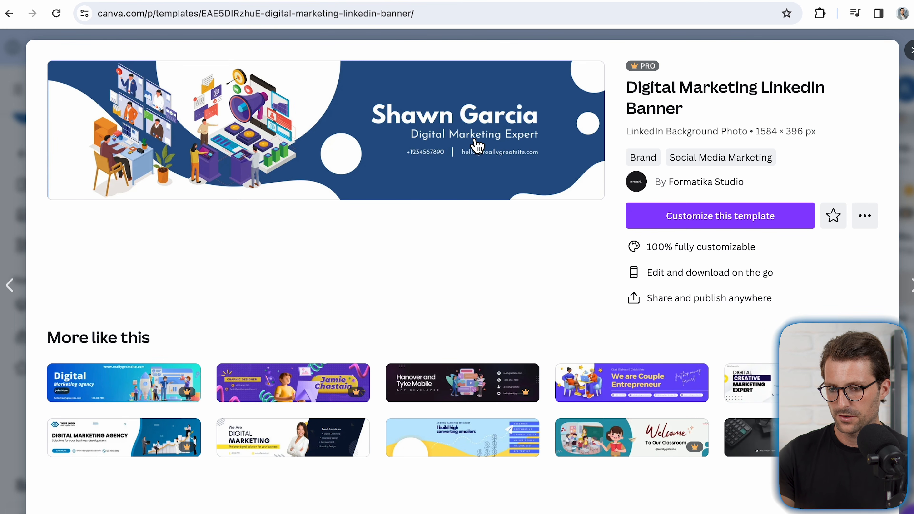
Step: Compare the template preview with the LinkedIn profile's banner area and go back to the LinkedIn banner templates design
{"action": "key", "text": "ctrl+Tab"}
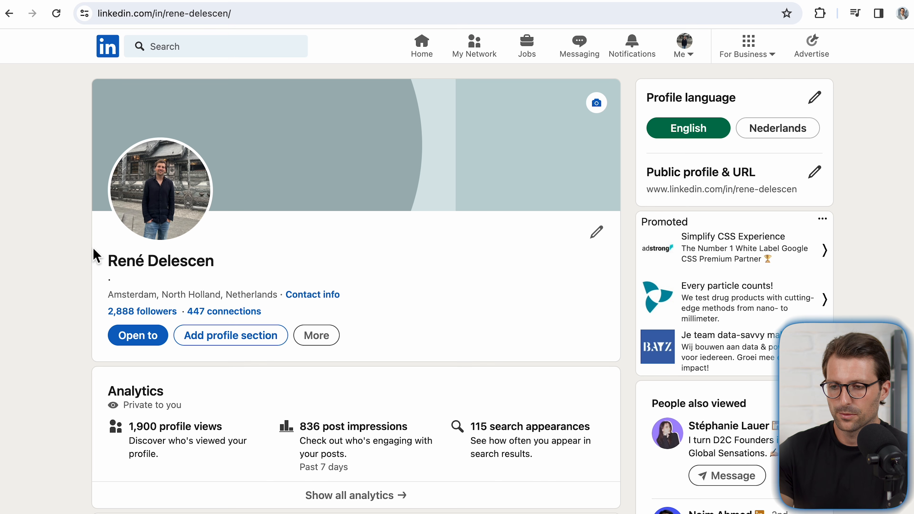
{"action": "key", "text": "ctrl+shift+Tab"}
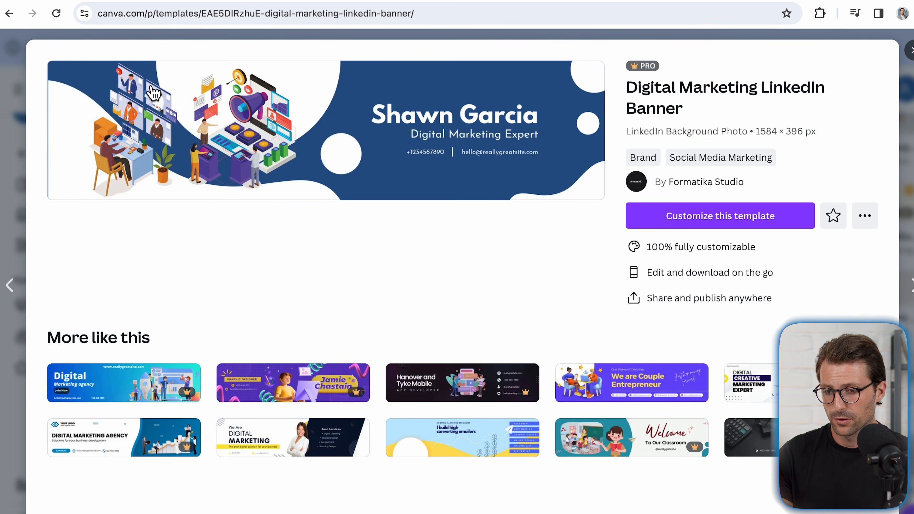
{"action": "key", "text": "ctrl+shift+Tab"}
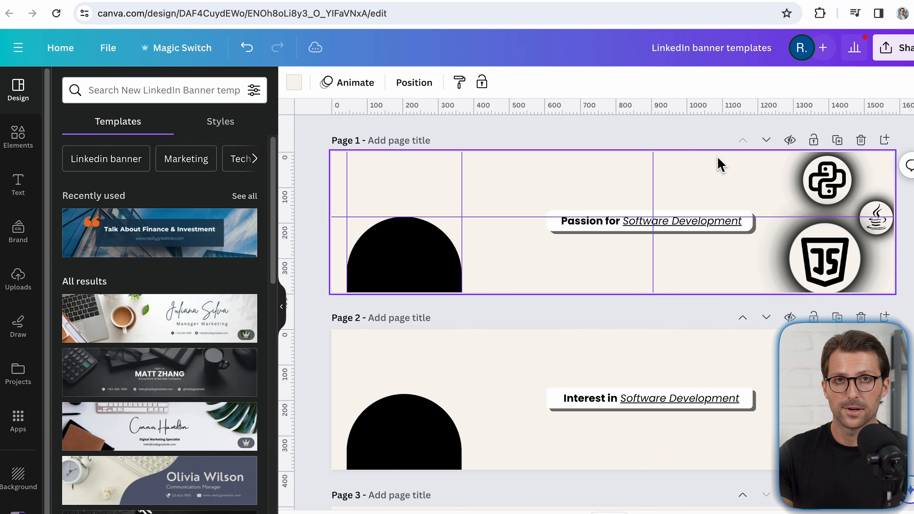
Step: Recolour the gear around the Python logo on page 2 with violet, light blue and lime green
{"action": "scroll", "coordinate": [718, 162], "scroll_direction": "down", "scroll_amount": 3}
{"action": "left_click", "coordinate": [825, 288]}
{"action": "left_click", "coordinate": [448, 82]}
{"action": "left_click", "coordinate": [249, 388]}
{"action": "left_click", "coordinate": [469, 82]}
{"action": "left_click", "coordinate": [172, 425]}
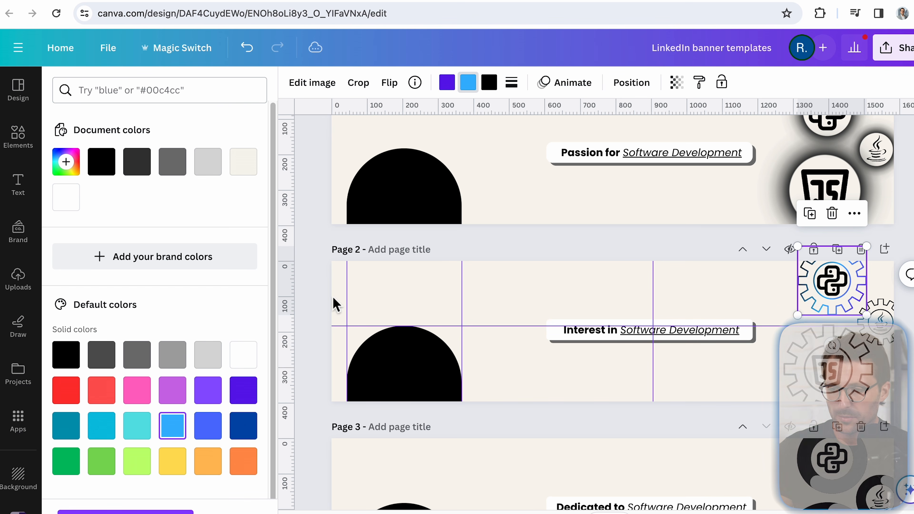
{"action": "left_click", "coordinate": [489, 83]}
{"action": "left_click", "coordinate": [136, 461]}
Step: Recolour the gear around the JS logo on page 2 with yellow, red and violet
{"action": "left_click", "coordinate": [812, 394]}
{"action": "left_click", "coordinate": [468, 82]}
{"action": "left_click", "coordinate": [66, 390]}
{"action": "left_click", "coordinate": [489, 82]}
{"action": "left_click", "coordinate": [252, 390]}
Step: Set the progress ring around the Python logo on page 3 to 56 percent with a line weight of 20
{"action": "scroll", "coordinate": [333, 368], "scroll_direction": "down", "scroll_amount": 4}
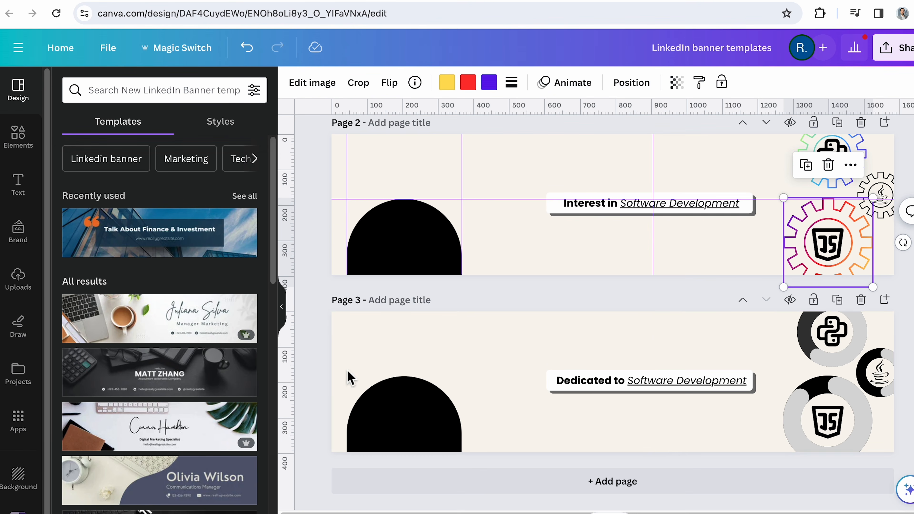
{"action": "left_click", "coordinate": [808, 354]}
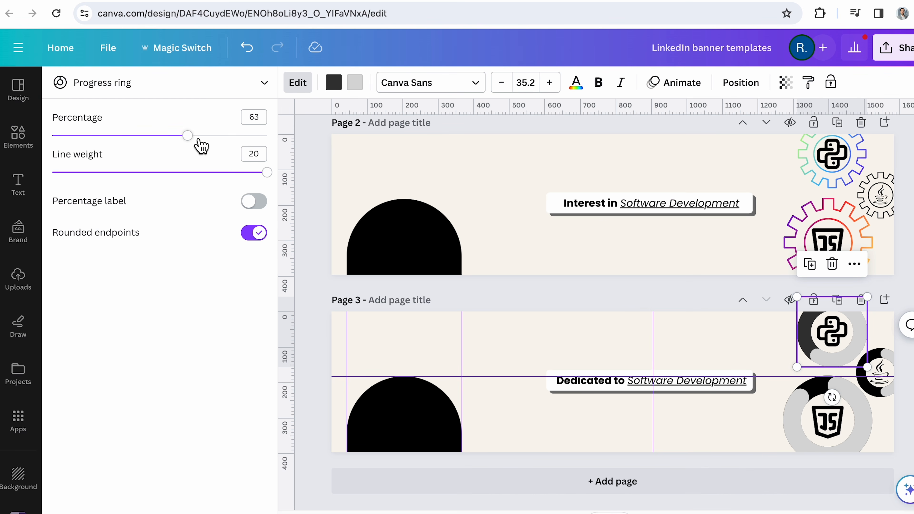
{"action": "left_click_drag", "start_coordinate": [229, 138], "coordinate": [176, 139]}
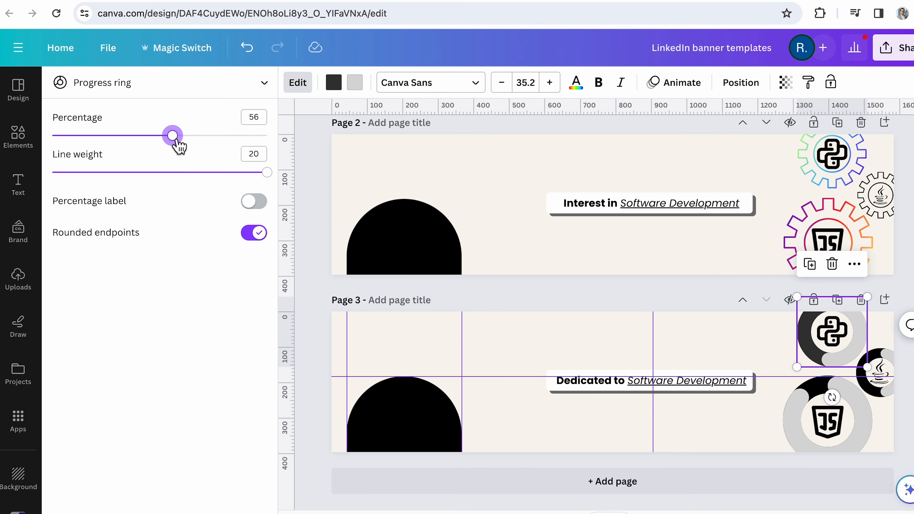
{"action": "mouse_move", "coordinate": [266, 173]}
{"action": "left_mouse_down"}
{"action": "mouse_move", "coordinate": [199, 173]}
{"action": "mouse_move", "coordinate": [292, 180]}
{"action": "left_mouse_up"}
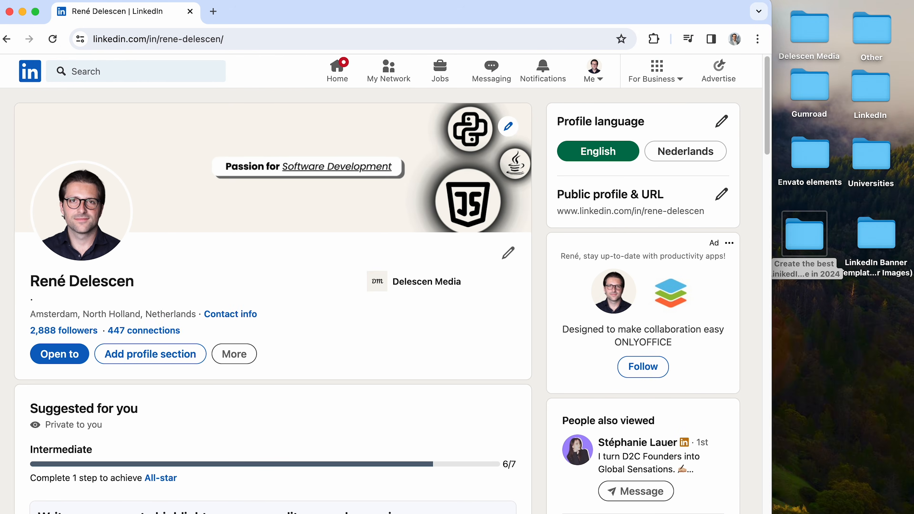
{"action": "left_click_drag", "start_coordinate": [772, 257], "coordinate": [312, 257]}
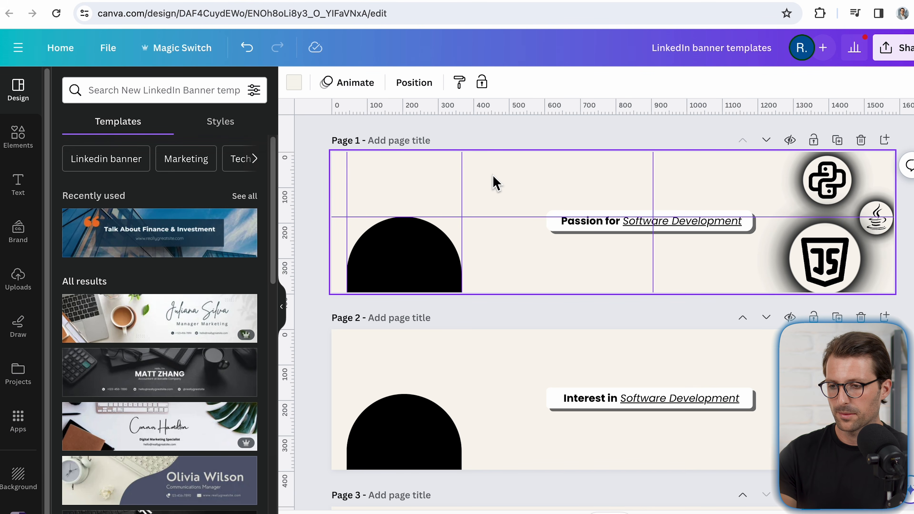
Step: Delete the black arch placeholder from page 1 and download only that page as a PNG
{"action": "left_click", "coordinate": [418, 249]}
{"action": "key", "text": "Delete"}
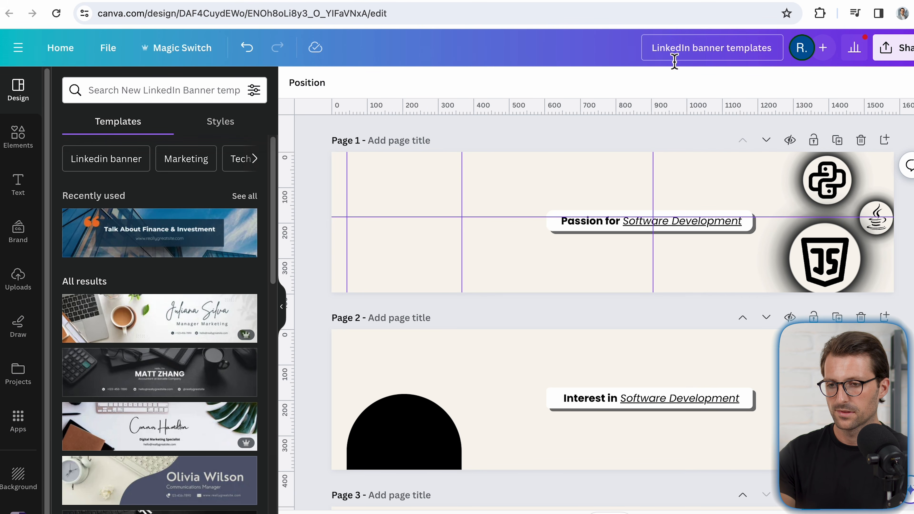
{"action": "left_click", "coordinate": [903, 47]}
{"action": "left_click", "coordinate": [710, 378]}
{"action": "left_click", "coordinate": [767, 287]}
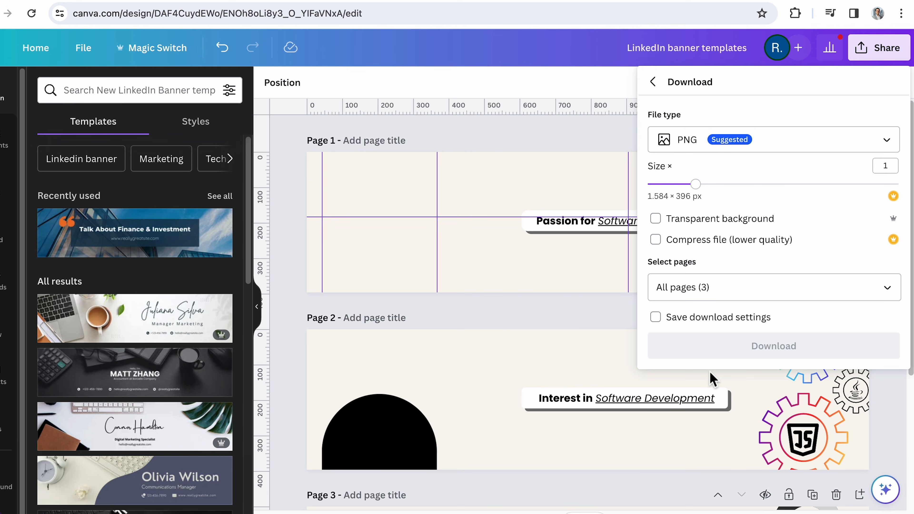
{"action": "left_click", "coordinate": [878, 325]}
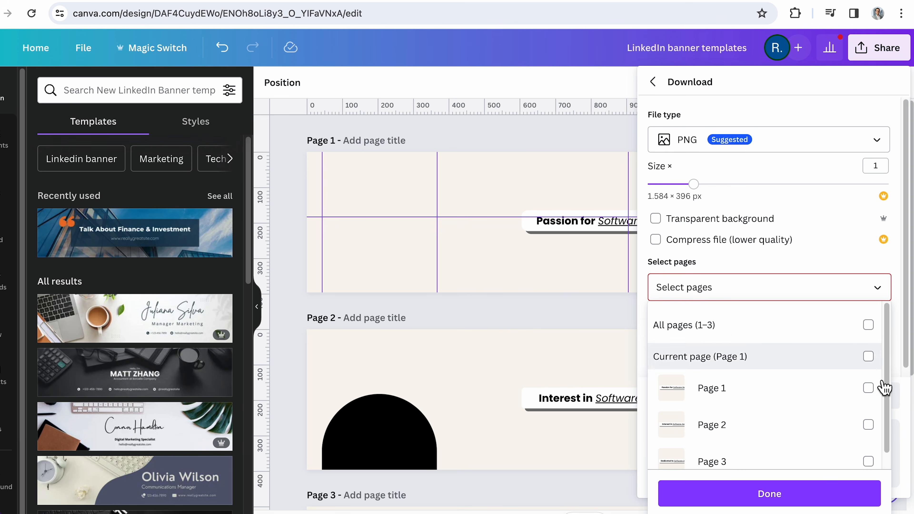
{"action": "left_click", "coordinate": [878, 389]}
{"action": "left_click", "coordinate": [806, 493]}
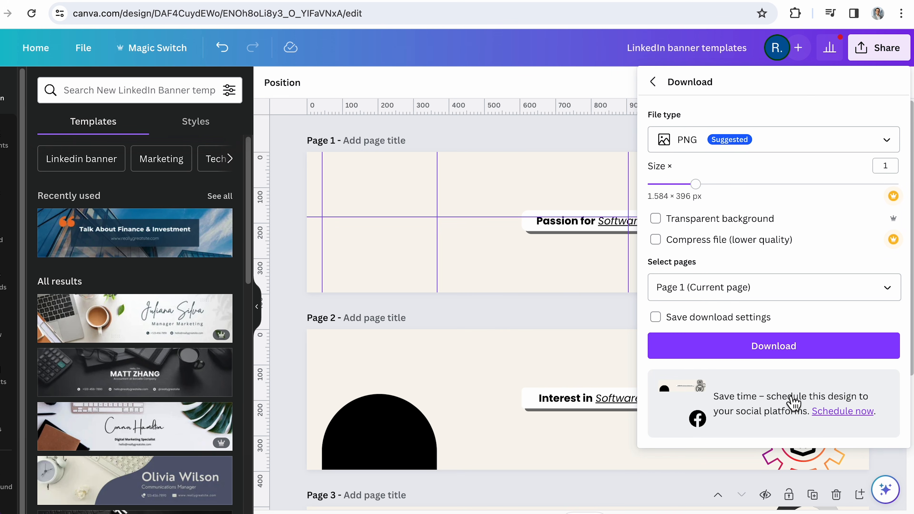
{"action": "left_click", "coordinate": [774, 346]}
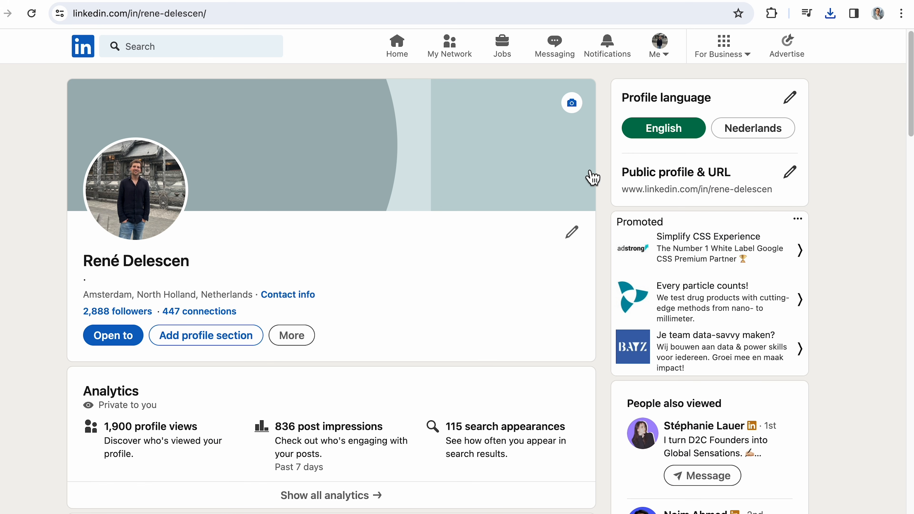
Step: Upload the downloaded "Passion for Software Development" banner as the LinkedIn profile's background photo and apply it
{"action": "left_click", "coordinate": [573, 105]}
{"action": "left_click", "coordinate": [594, 377]}
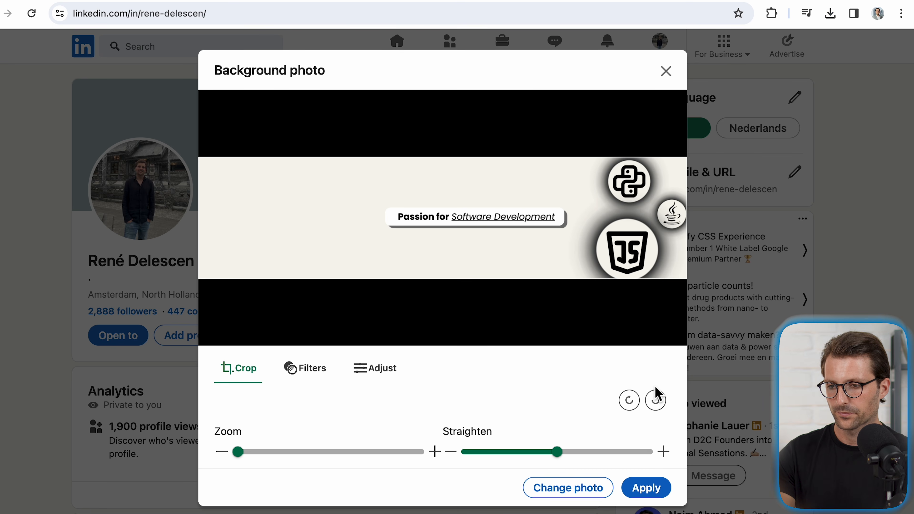
{"action": "left_click", "coordinate": [661, 489]}
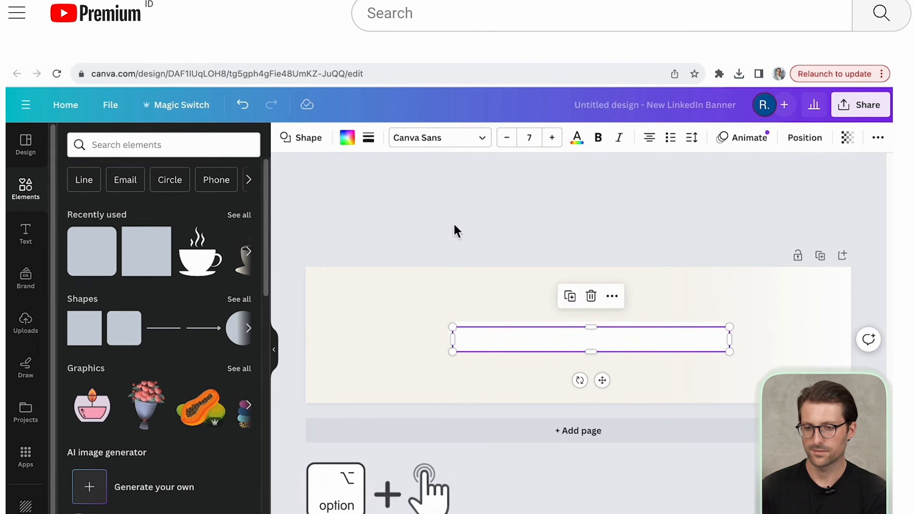
Step: Fill the rectangle on the untitled Canva banner with medium gray and open its context options
{"action": "left_click", "coordinate": [348, 137]}
{"action": "left_click", "coordinate": [137, 361]}
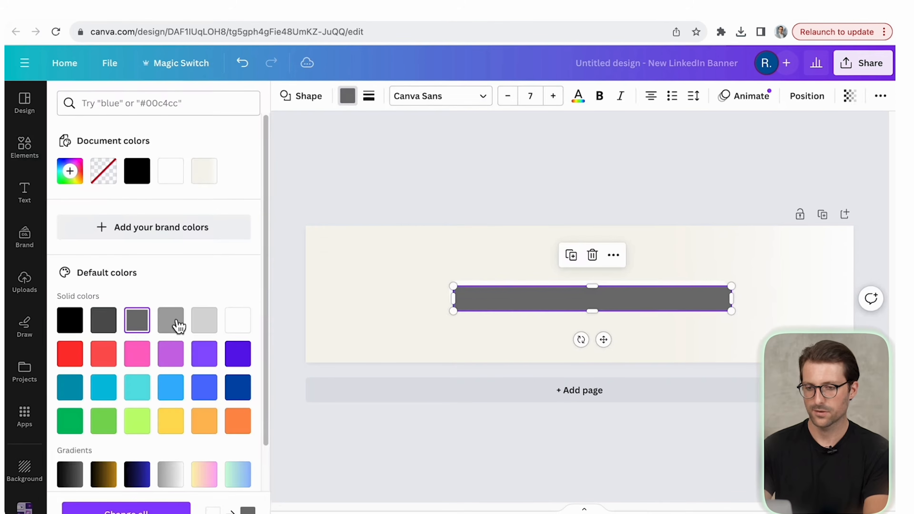
{"action": "left_click", "coordinate": [520, 256]}
{"action": "right_click", "coordinate": [525, 288]}
{"action": "mouse_move", "coordinate": [602, 351]}
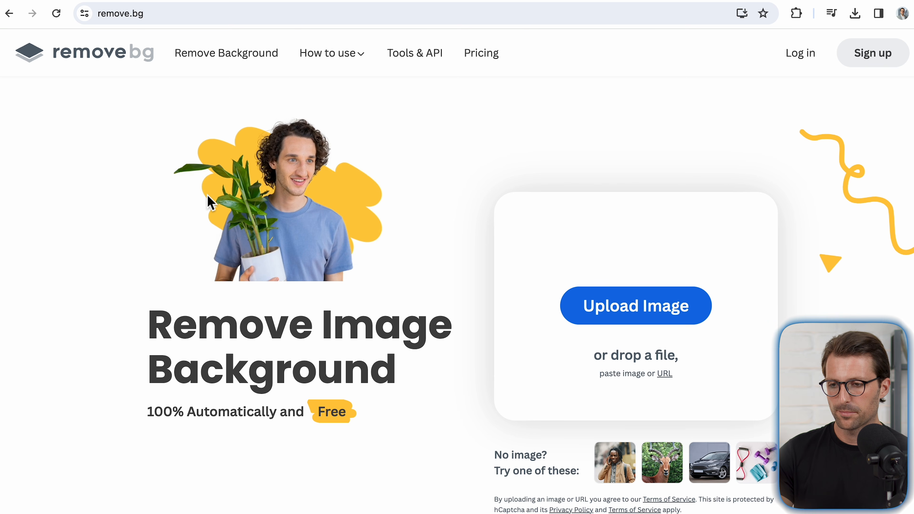
Step: Start an image upload on remove.bg for background removal
{"action": "left_click", "coordinate": [580, 323]}
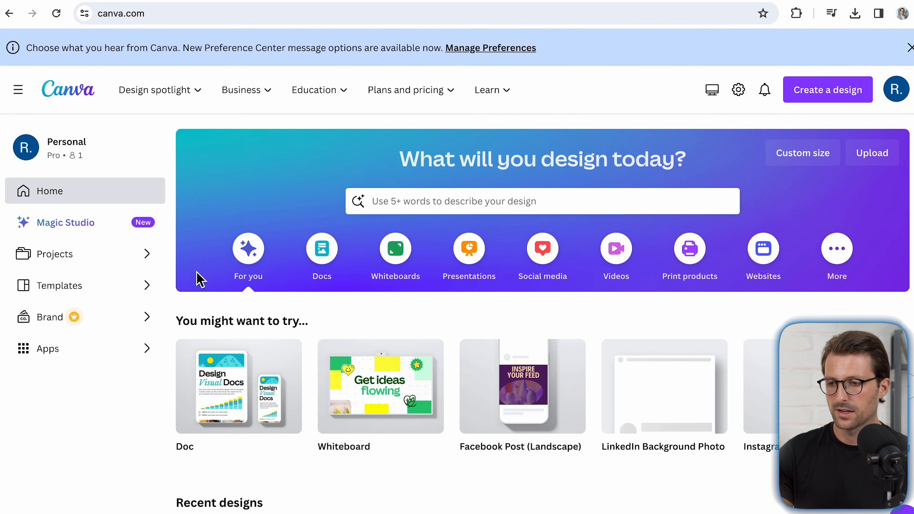
Step: Create a new Canva design from the LinkedIn Profile Picture format, 800 × 800 px
{"action": "left_click", "coordinate": [833, 93]}
{"action": "type", "text": "L"}
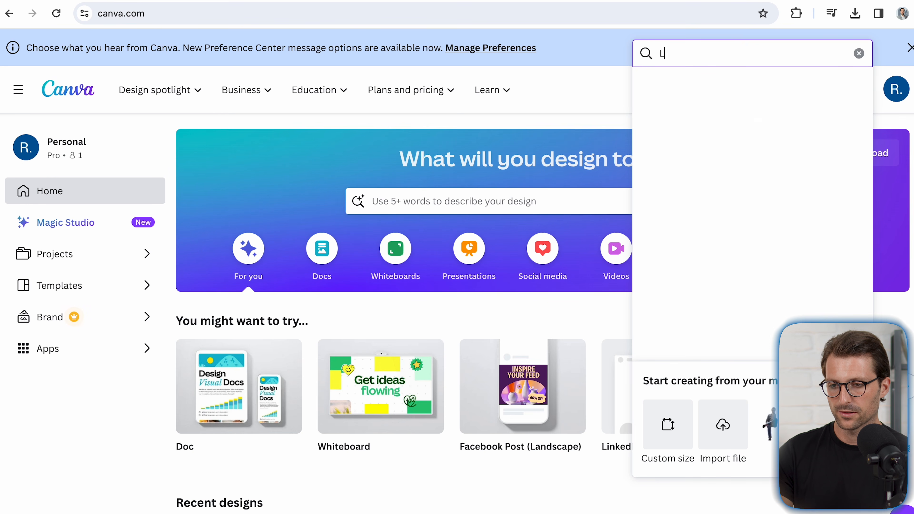
{"action": "type", "text": "inkedin profile picture"}
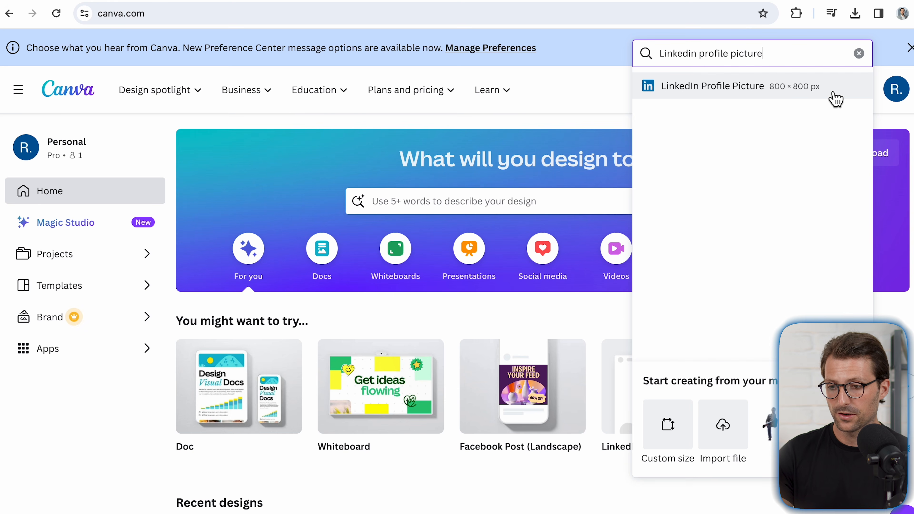
{"action": "left_click", "coordinate": [835, 97]}
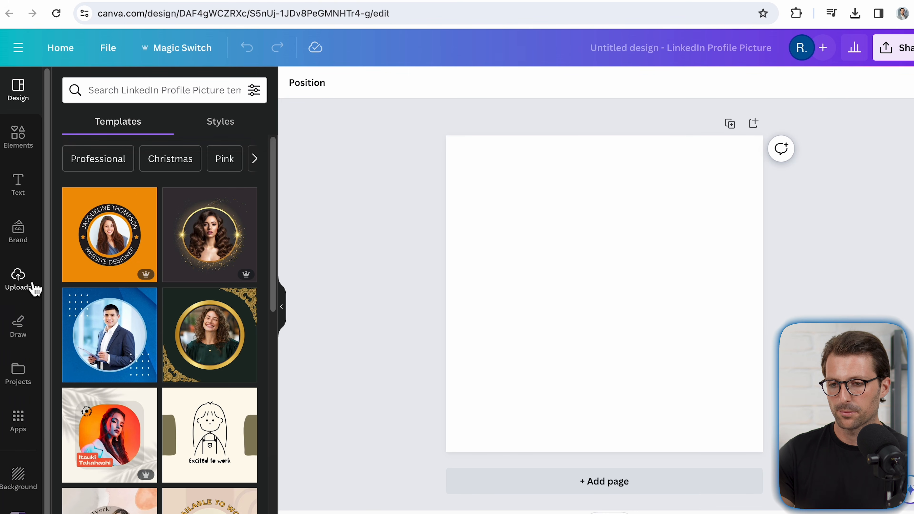
Step: Upload the image file "Profile picture.jpg" to the Canva design's uploads
{"action": "left_click", "coordinate": [33, 288]}
{"action": "left_click", "coordinate": [154, 122]}
{"action": "left_click", "coordinate": [371, 235]}
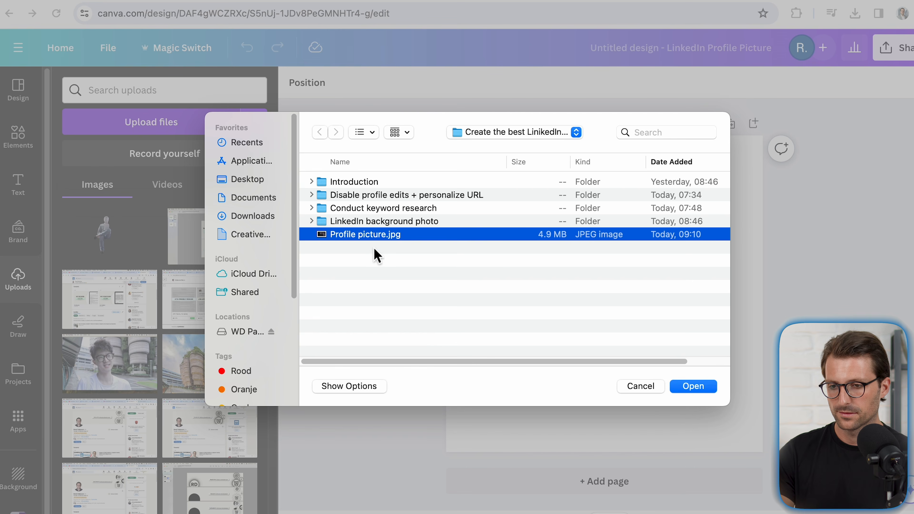
{"action": "left_click", "coordinate": [711, 394]}
Step: Set the profile picture page's background color to #F7F5EE
{"action": "left_click", "coordinate": [294, 83]}
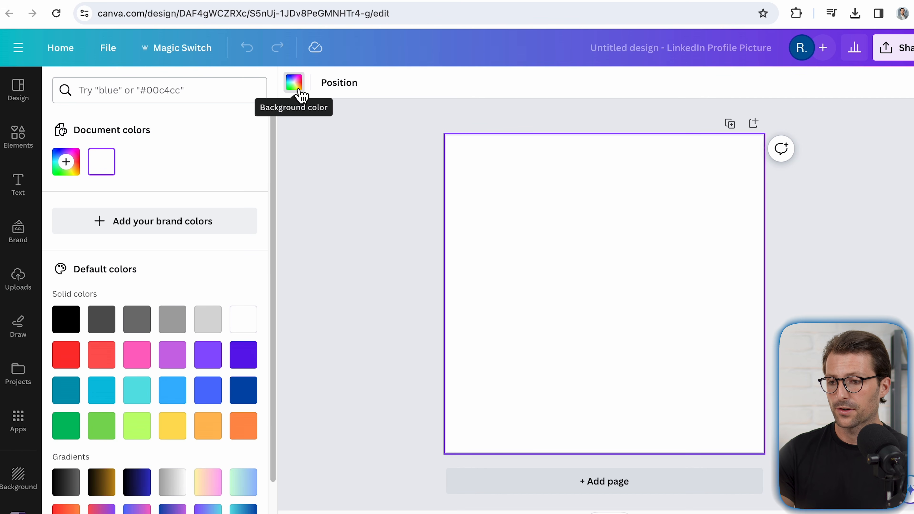
{"action": "left_click", "coordinate": [77, 175]}
{"action": "type", "text": "#F7F5EE"}
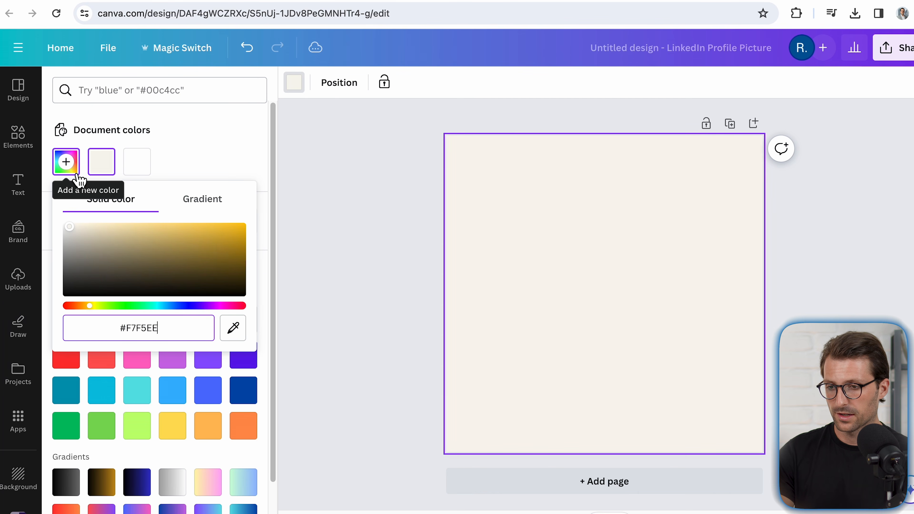
{"action": "key", "text": "Return"}
{"action": "left_click", "coordinate": [353, 262]}
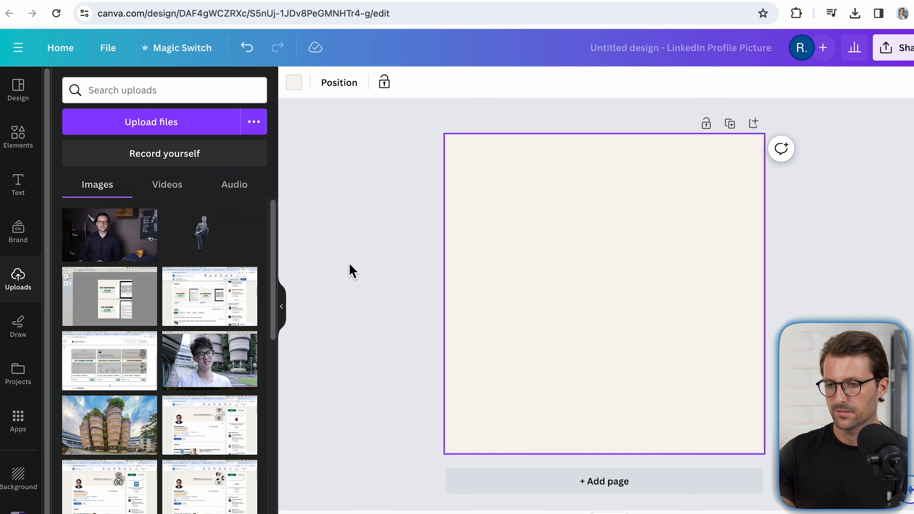
Step: Place the uploaded portrait on the page and remove its background with BG Remover
{"action": "left_click", "coordinate": [137, 257]}
{"action": "left_click", "coordinate": [312, 83]}
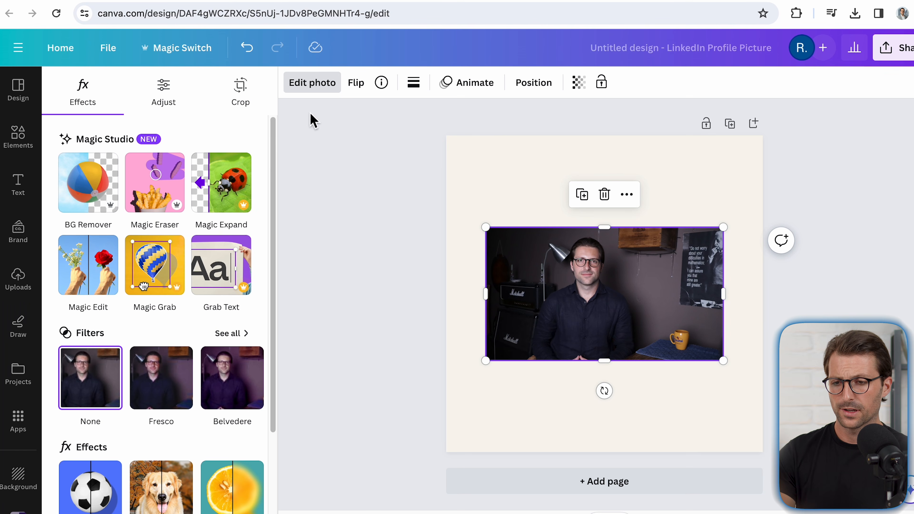
{"action": "left_click", "coordinate": [106, 203]}
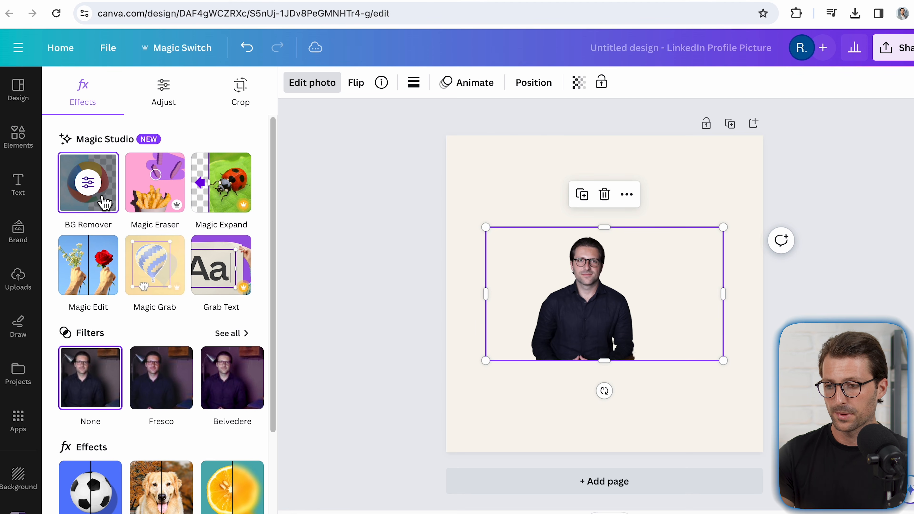
Step: Enlarge the cut-out portrait and position it so the head and upper body fill the page
{"action": "left_click_drag", "start_coordinate": [618, 287], "coordinate": [507, 380]}
{"action": "left_click_drag", "start_coordinate": [612, 320], "coordinate": [897, 64]}
{"action": "mouse_move", "coordinate": [649, 255]}
{"action": "left_mouse_down"}
{"action": "mouse_move", "coordinate": [624, 257]}
{"action": "mouse_move", "coordinate": [641, 255]}
{"action": "left_mouse_up"}
{"action": "left_click", "coordinate": [689, 106]}
{"action": "left_click", "coordinate": [619, 216]}
{"action": "left_click_drag", "start_coordinate": [365, 136], "coordinate": [292, 94]}
{"action": "left_click_drag", "start_coordinate": [547, 239], "coordinate": [582, 250]}
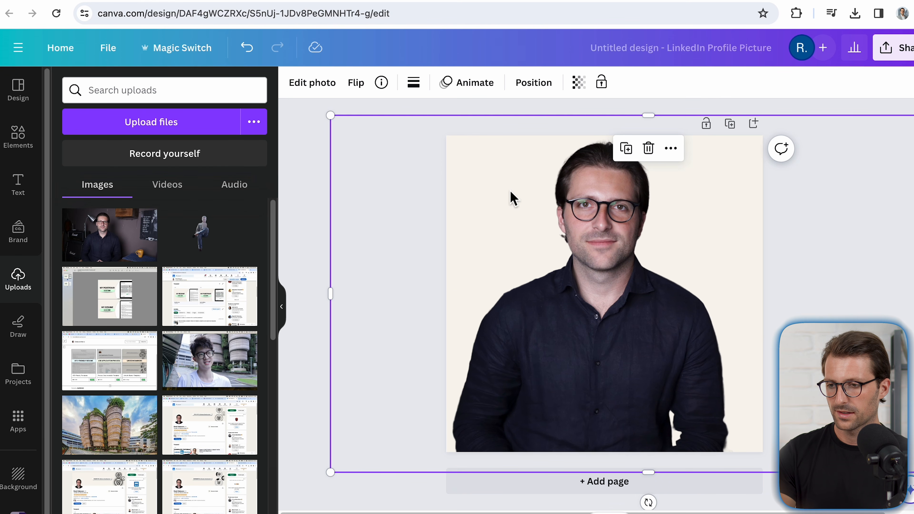
Step: Set the portrait's temperature to 5, brightness to 20 and sharpness to 10, and shift it slightly downward
{"action": "left_click", "coordinate": [330, 94]}
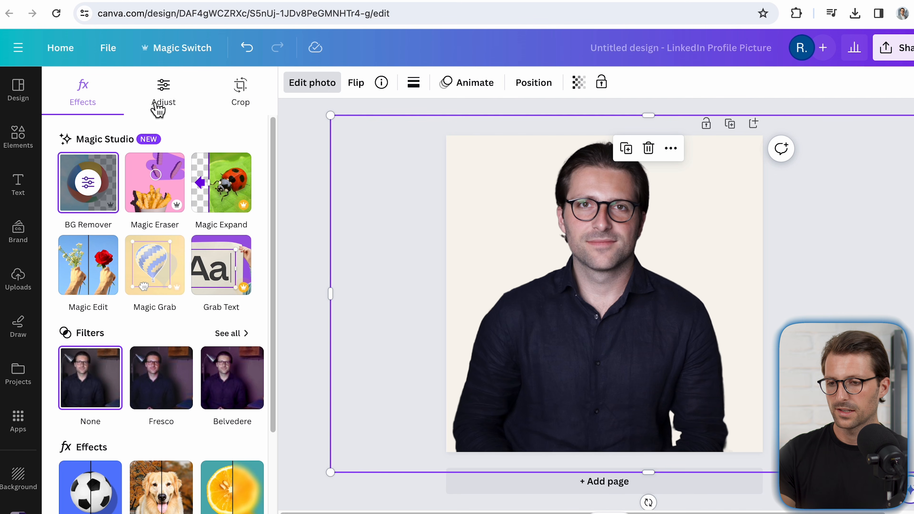
{"action": "left_click", "coordinate": [172, 96]}
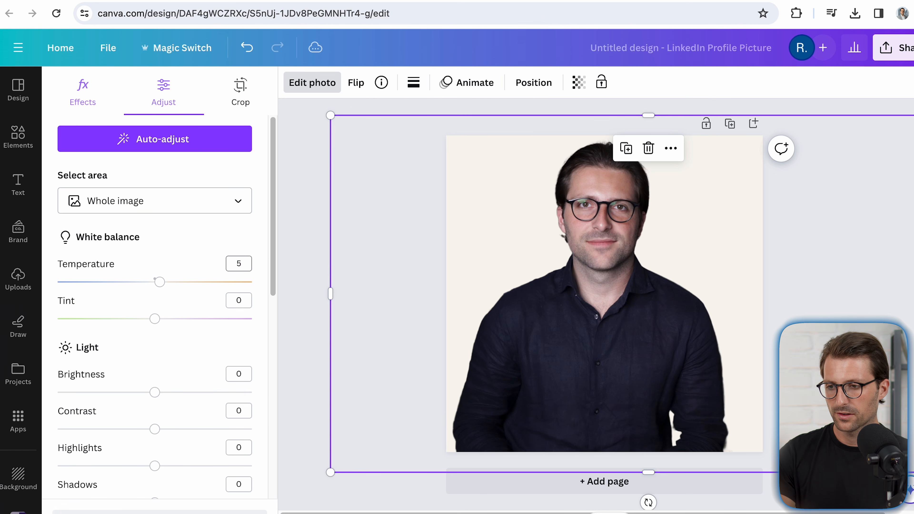
{"action": "left_click", "coordinate": [242, 372]}
{"action": "type", "text": "20"}
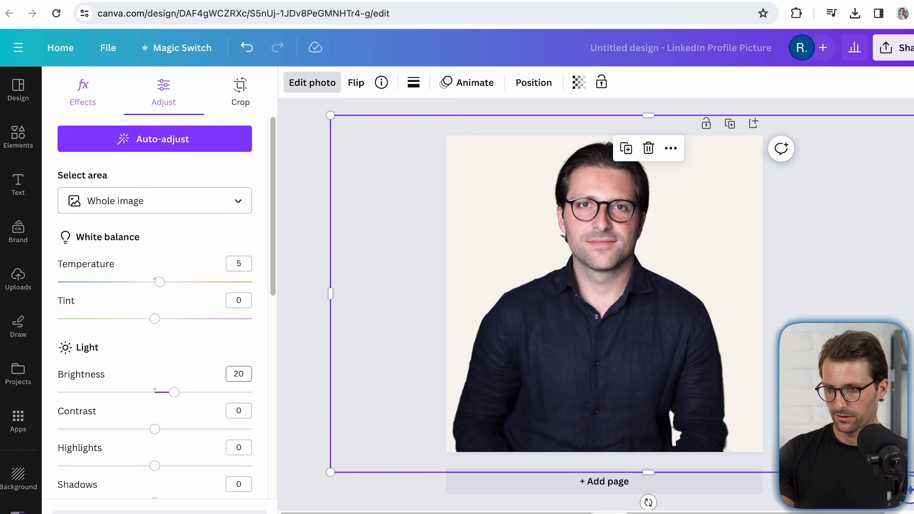
{"action": "scroll", "coordinate": [252, 414], "scroll_direction": "down", "scroll_amount": 6}
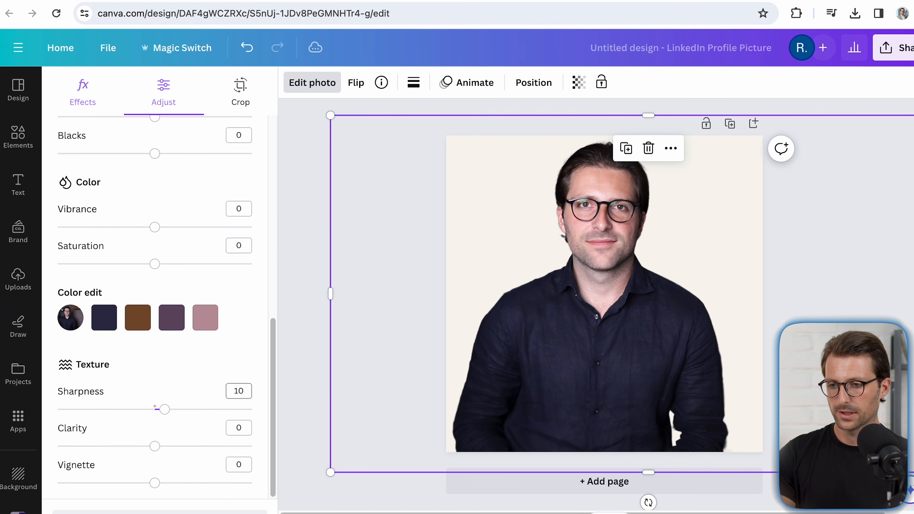
{"action": "left_click_drag", "start_coordinate": [604, 299], "coordinate": [607, 305]}
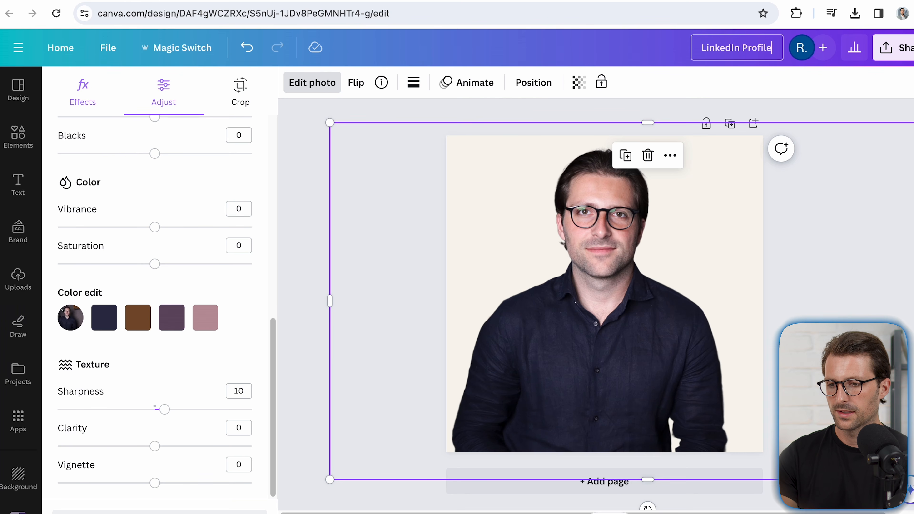
Step: Name the design "LinkedIn Profile Picture" and download it
{"action": "type", "text": "e"}
{"action": "left_click", "coordinate": [902, 48]}
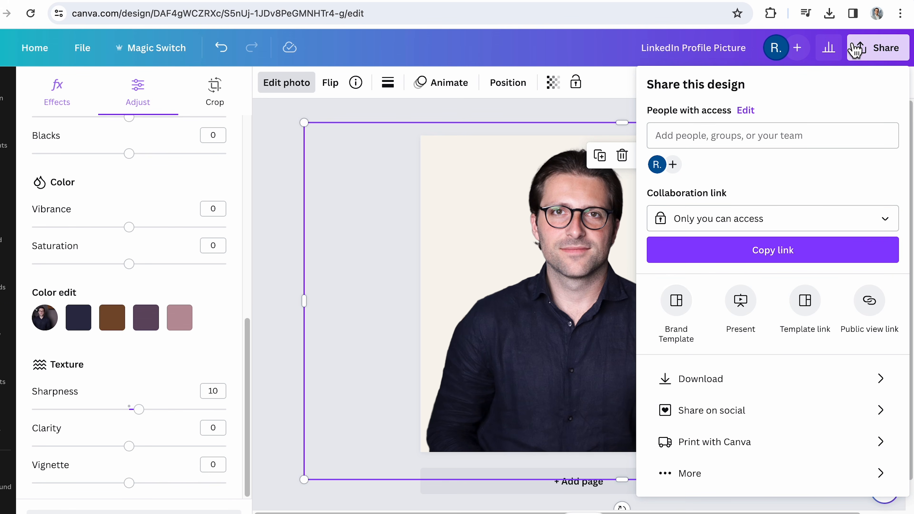
{"action": "left_click", "coordinate": [766, 382]}
{"action": "left_click", "coordinate": [780, 306]}
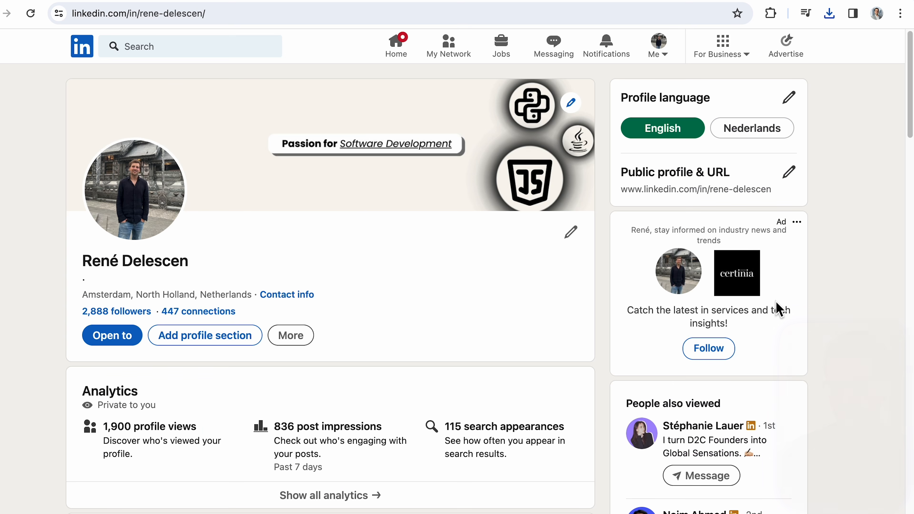
Step: Delete the current profile photo from the LinkedIn profile
{"action": "left_click", "coordinate": [184, 224]}
{"action": "left_click", "coordinate": [643, 346]}
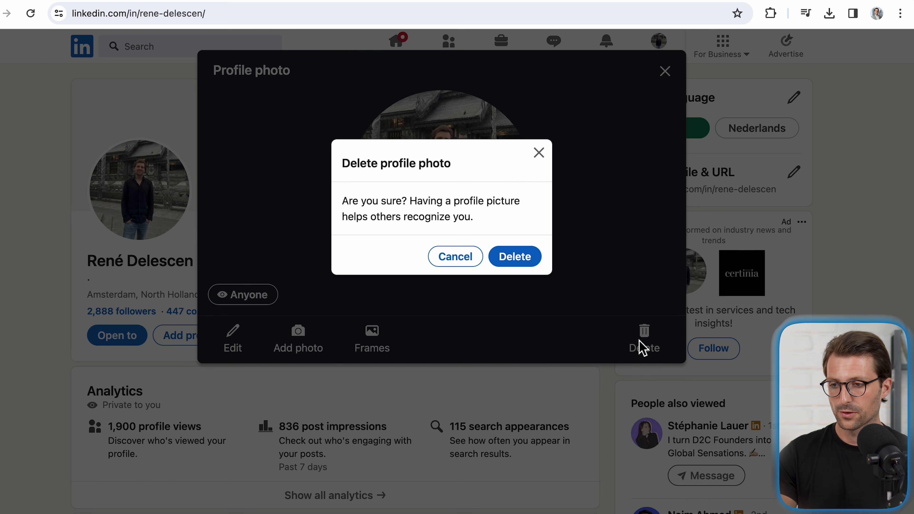
{"action": "left_click", "coordinate": [529, 266]}
Step: Upload the downloaded portrait as the new LinkedIn profile photo, zoom the crop in on the face, and save it
{"action": "left_click", "coordinate": [151, 225]}
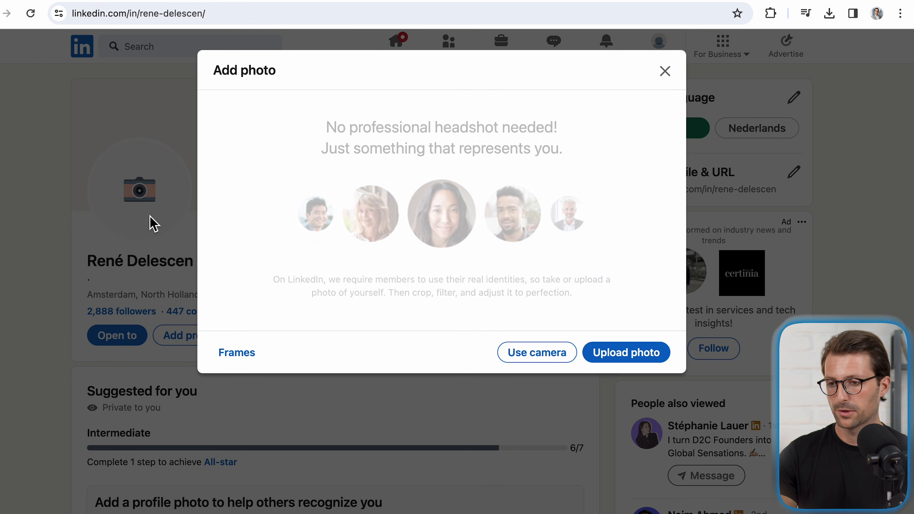
{"action": "left_click", "coordinate": [622, 352]}
{"action": "left_click", "coordinate": [666, 384]}
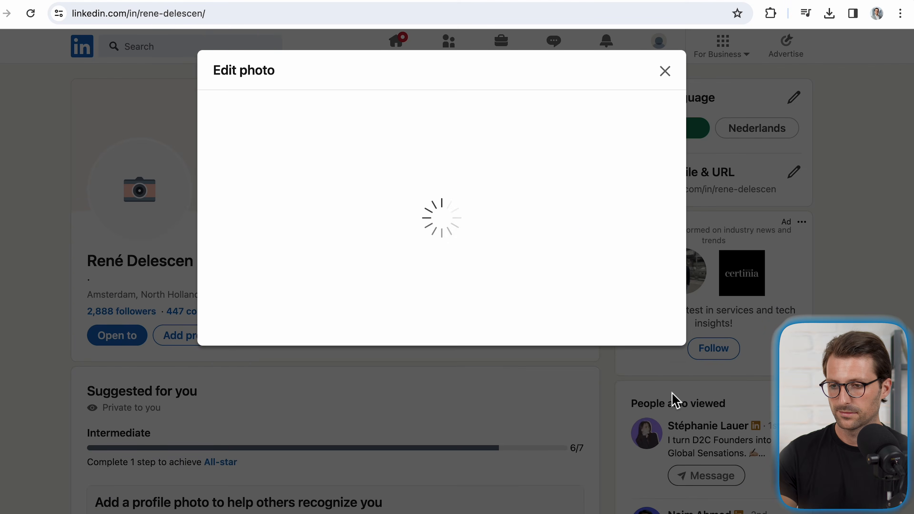
{"action": "left_click_drag", "start_coordinate": [243, 457], "coordinate": [284, 462]}
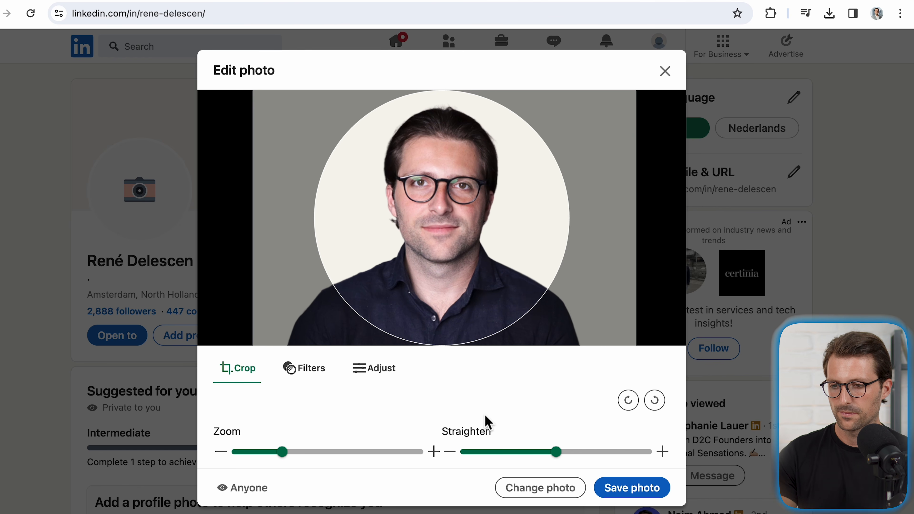
{"action": "left_click", "coordinate": [642, 493]}
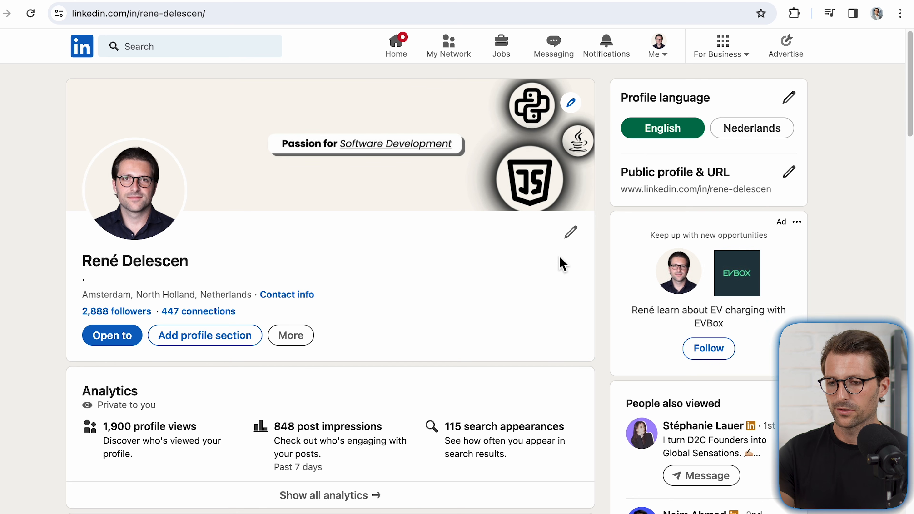
Step: Open the LinkedIn profile intro for editing and clear the headline
{"action": "left_click", "coordinate": [571, 233]}
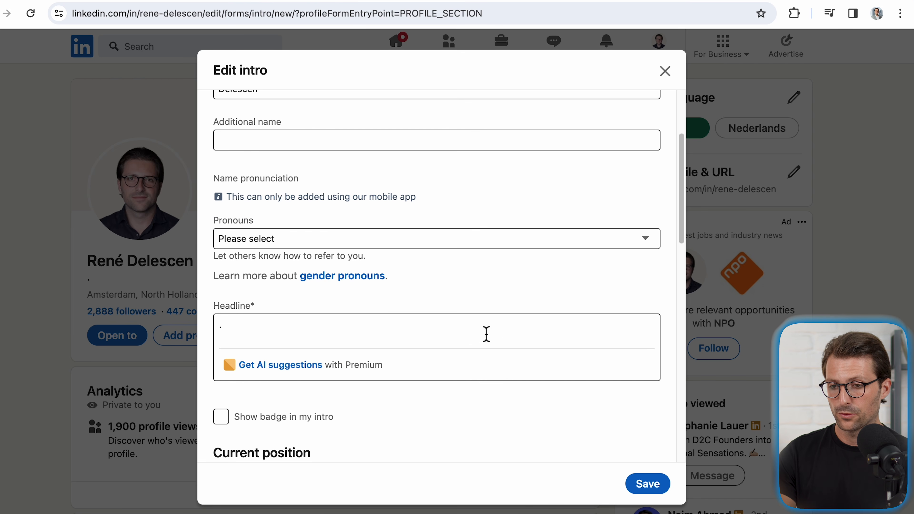
{"action": "left_click", "coordinate": [277, 342]}
{"action": "key", "text": "BackSpace"}
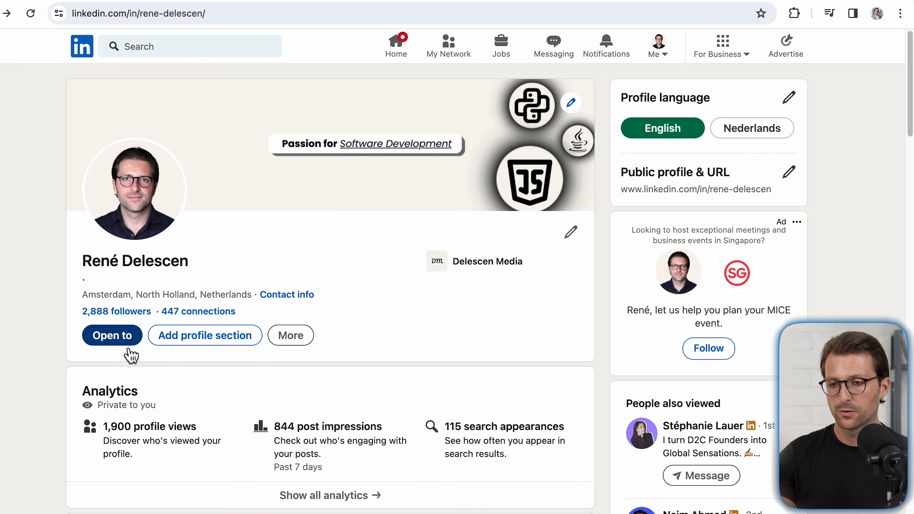
Step: Open the profile's "Finding a new job" preferences and review the job title, location and start date options
{"action": "left_click", "coordinate": [125, 344]}
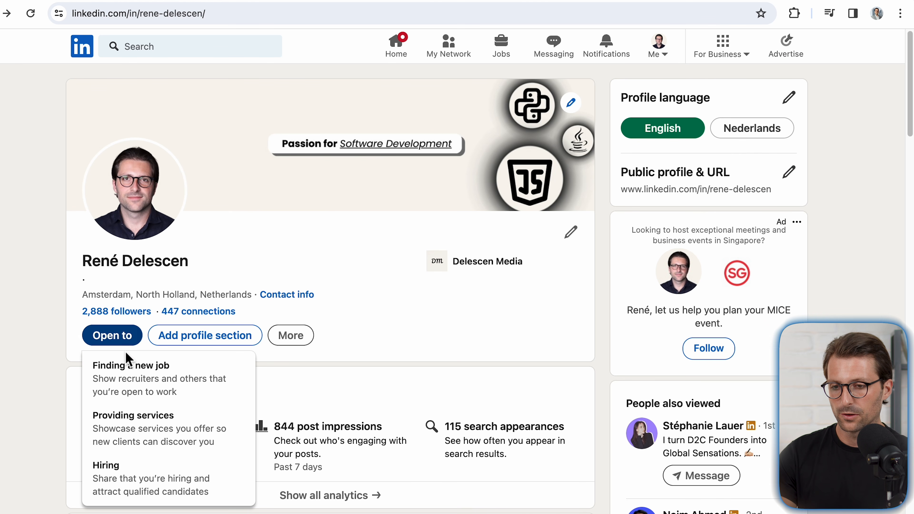
{"action": "left_click", "coordinate": [128, 373]}
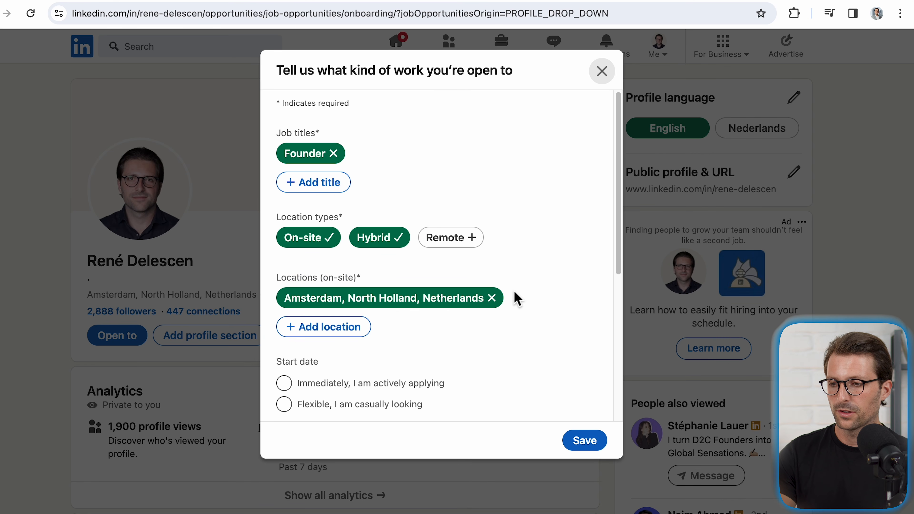
{"action": "scroll", "coordinate": [517, 298], "scroll_direction": "down", "scroll_amount": 7}
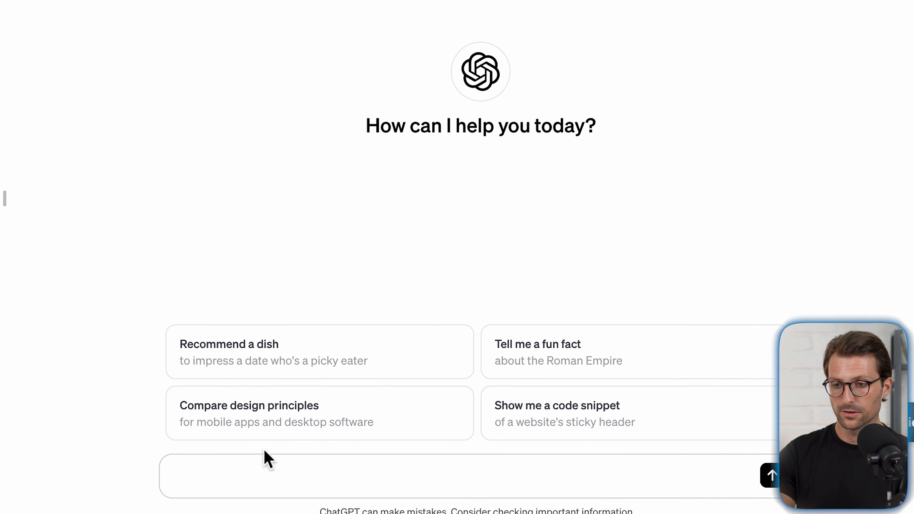
Step: Ask ChatGPT for LinkedIn headline examples from the bracketed template, with job title "Software Developer" and skills "JavaScript, Python, Java"
{"action": "type", "text": "Can you give me some LinkedIn headline examples based on this prompt? \"[Job Title] | [Skills] / [Tools] | [Problem you solve] / [Solution you offer] | [Years of experience]\""}
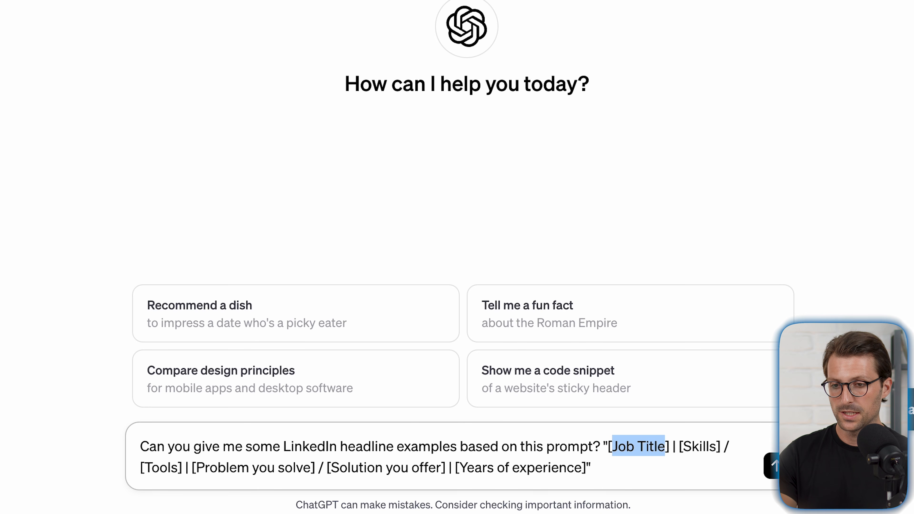
{"action": "type", "text": "Software Dev"}
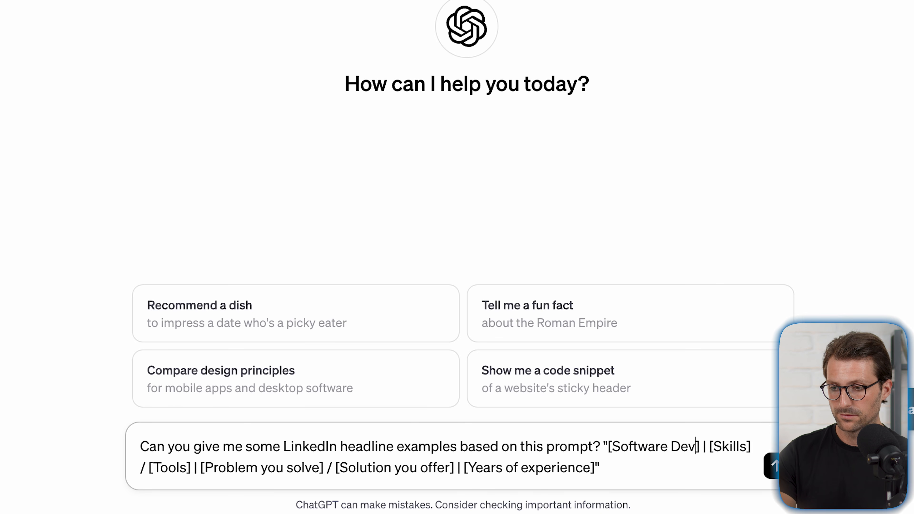
{"action": "type", "text": "eloper"}
{"action": "double_click", "coordinate": [161, 467]}
{"action": "type", "text": "JavaScript, Python, Java"}
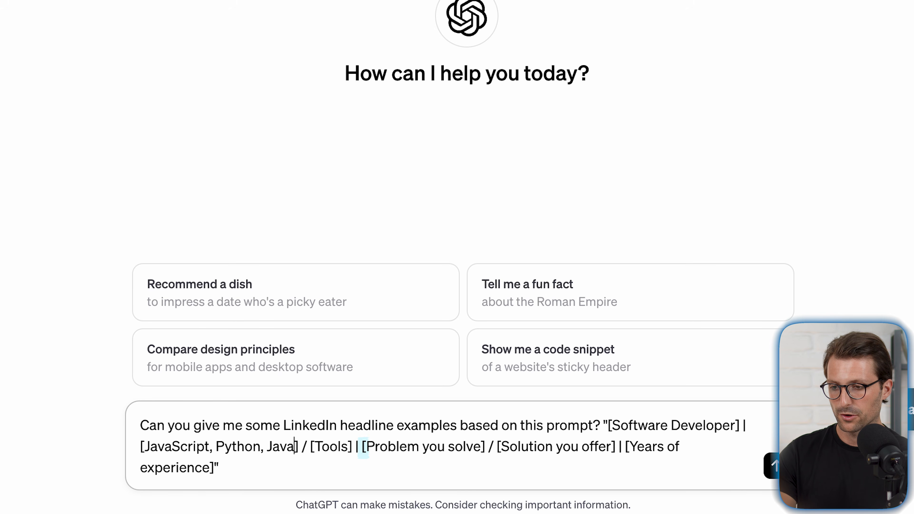
{"action": "left_click_drag", "start_coordinate": [365, 447], "coordinate": [457, 447]}
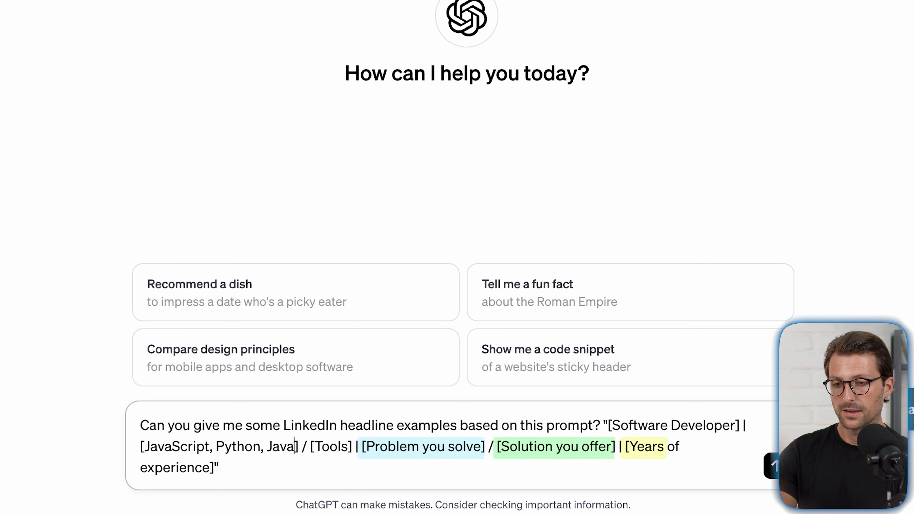
{"action": "left_click", "coordinate": [220, 467]}
{"action": "key", "text": "Return"}
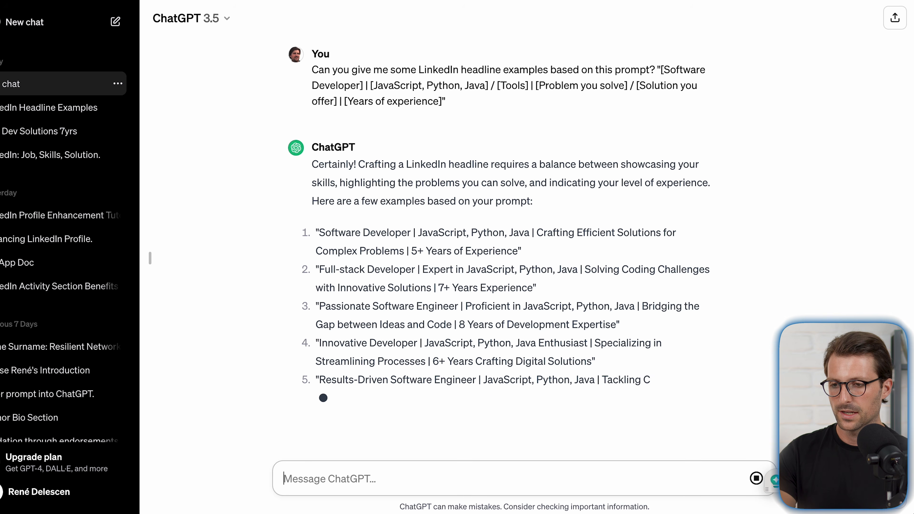
Step: Ask ChatGPT "Can you spice it up with some emojis?" about the headline examples
{"action": "type", "text": "Can you spice it up with some emojis?"}
{"action": "key", "text": "Return"}
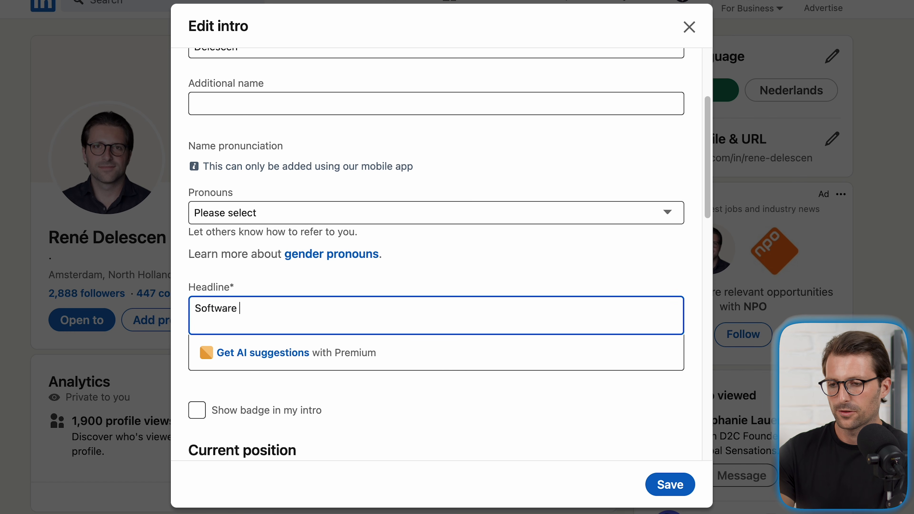
Step: Begin the LinkedIn headline with "Software Developer" followed by a person-at-computer emoji
{"action": "type", "text": "r"}
{"action": "key", "text": "ctrl+super+space"}
{"action": "type", "text": "com"}
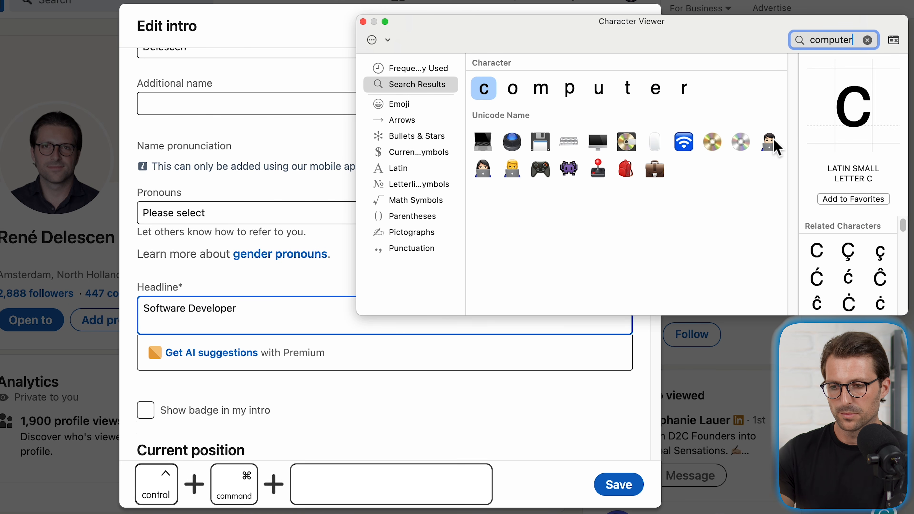
{"action": "double_click", "coordinate": [769, 141]}
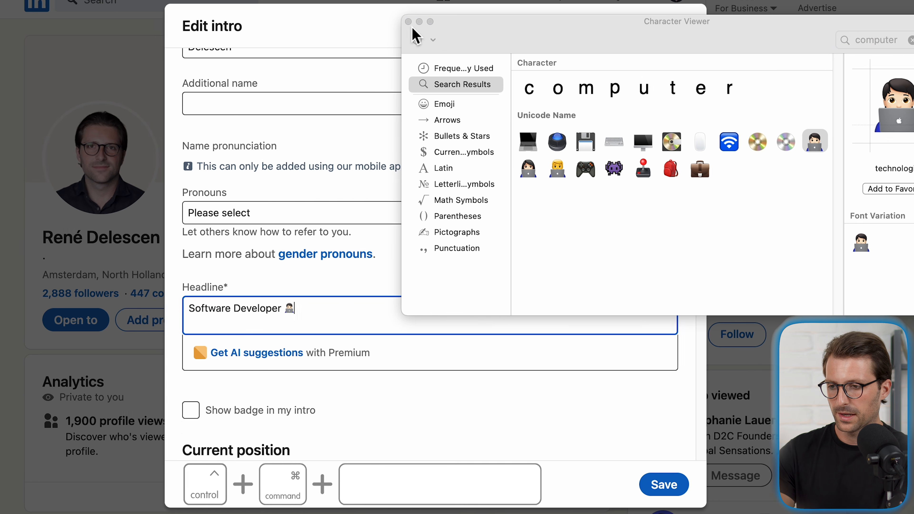
{"action": "key", "text": "ctrl+super+space"}
Step: Complete the headline with "| JavaScript, Python | Crafting Efficient Solutions for Complex Problems | 5+ Years of Experience" and save the intro
{"action": "type", "text": "| JavaSc"}
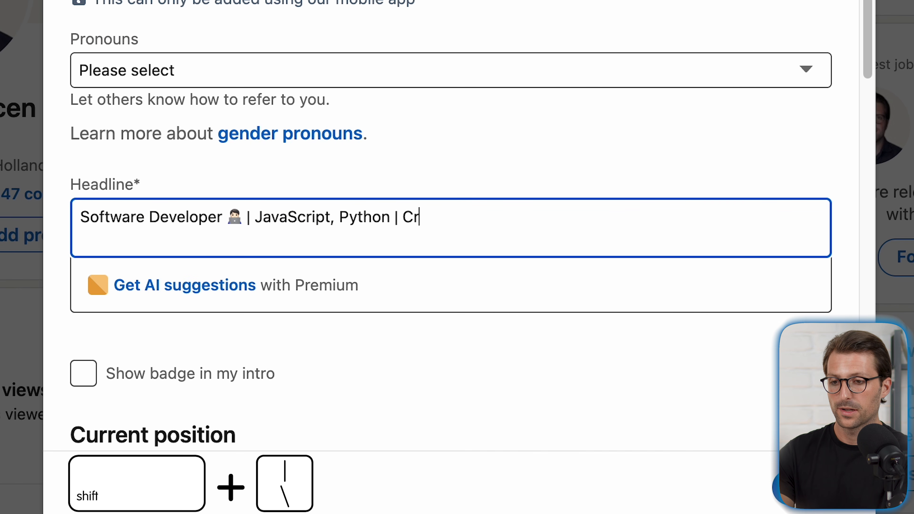
{"action": "type", "text": "ript, Python | Crafting Efficient Solutions for Complex Problems | 5+ Years of Experience"}
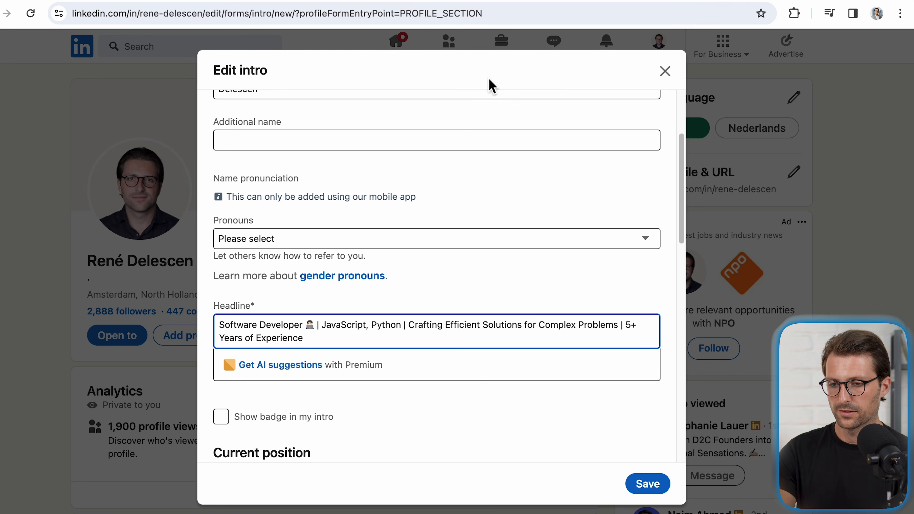
{"action": "left_click", "coordinate": [638, 479]}
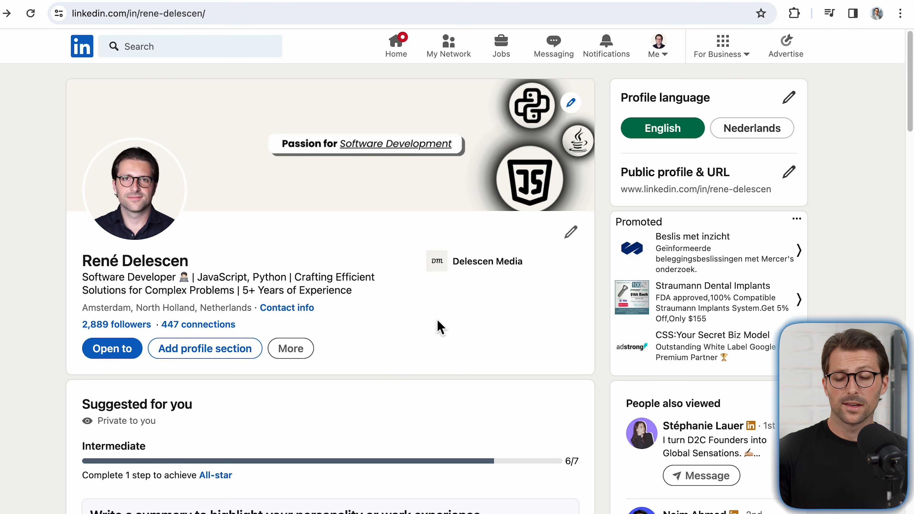
{"action": "left_click", "coordinate": [254, 348]}
{"action": "left_click", "coordinate": [315, 169]}
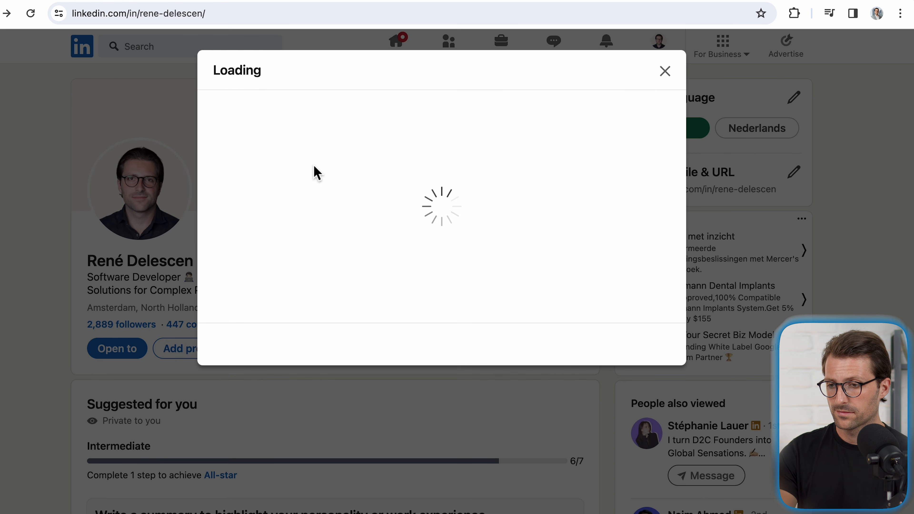
{"action": "left_click", "coordinate": [666, 80]}
Step: Add a profile summary containing only "." as placeholder text and save it
{"action": "scroll", "coordinate": [668, 84], "scroll_direction": "down", "scroll_amount": 2}
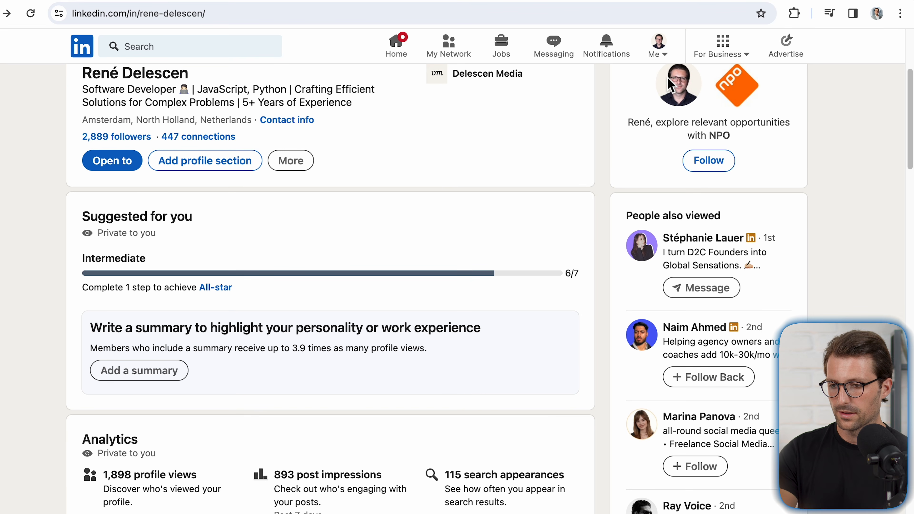
{"action": "left_click", "coordinate": [153, 373]}
{"action": "type", "text": "."}
{"action": "left_click", "coordinate": [647, 383]}
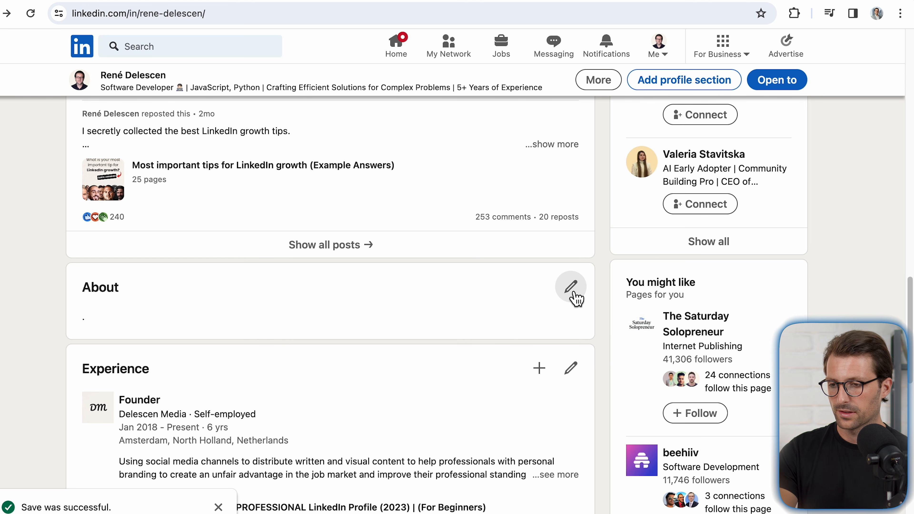
Step: Search Google for a LinkedIn text formatter to restyle the "Technical Skills" heading selected in the About text
{"action": "left_click", "coordinate": [573, 295]}
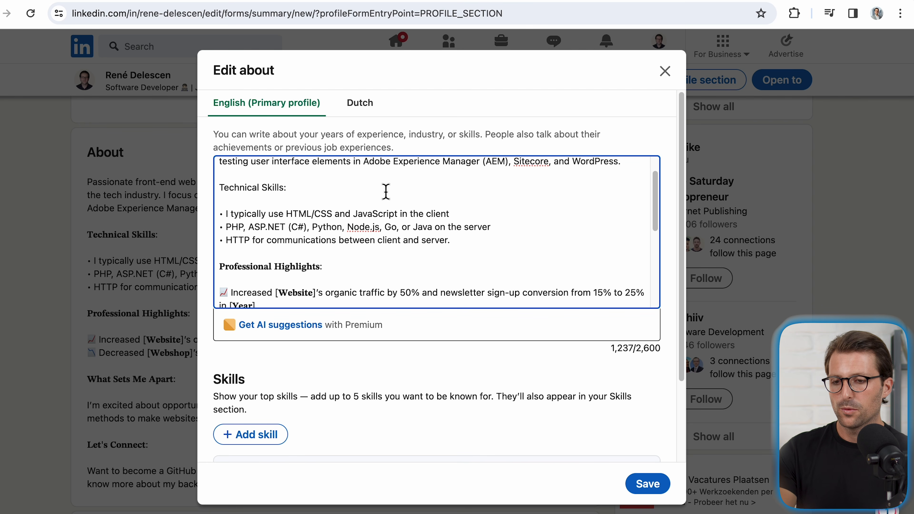
{"action": "key", "text": "shift+Home"}
{"action": "key", "text": "ctrl+c"}
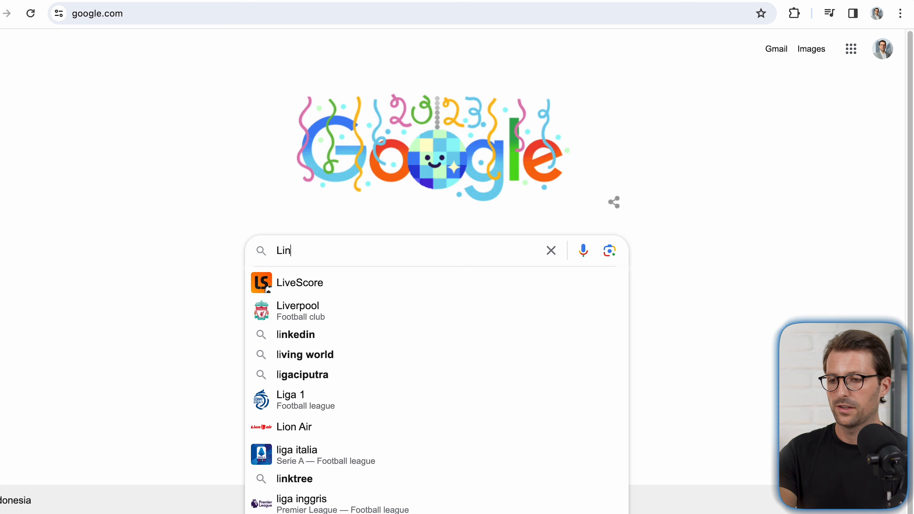
{"action": "type", "text": "kedIn text formatter"}
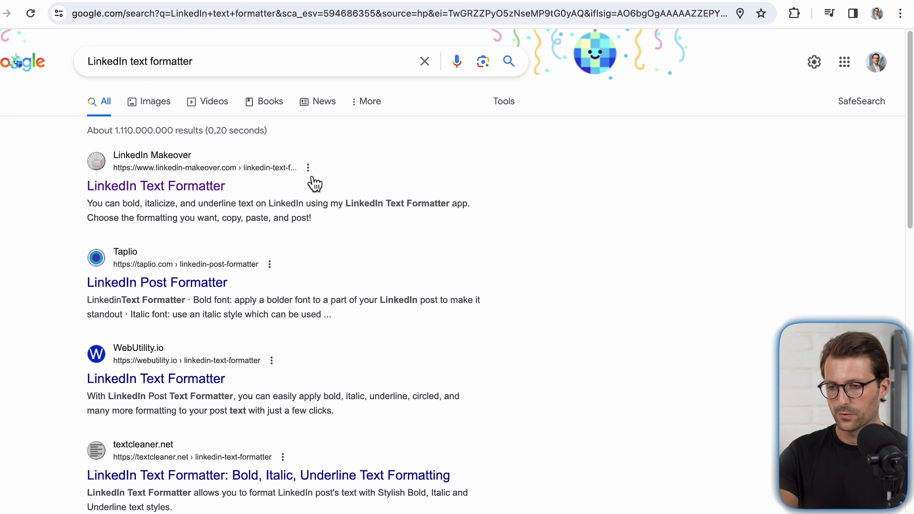
Step: Replace the plain "Technical Skills" heading in the About text with its bold formatted version
{"action": "left_click", "coordinate": [220, 184]}
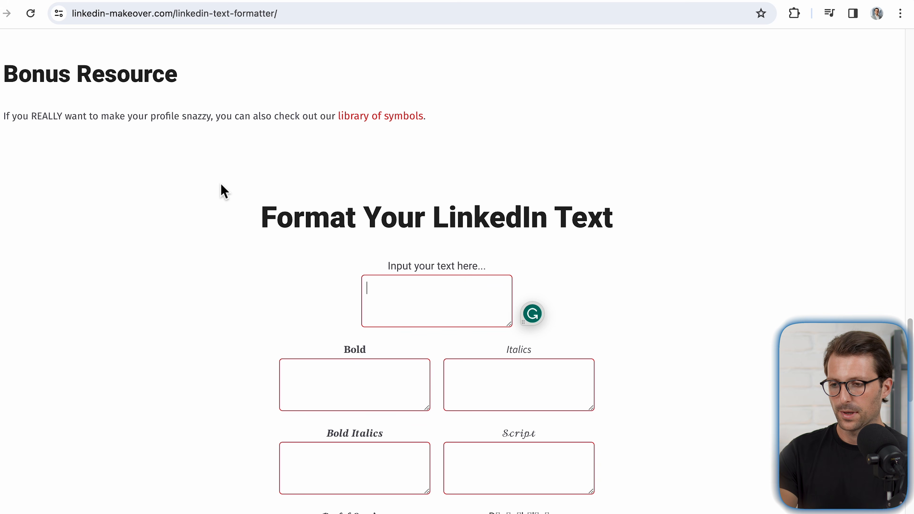
{"action": "key", "text": "ctrl+v"}
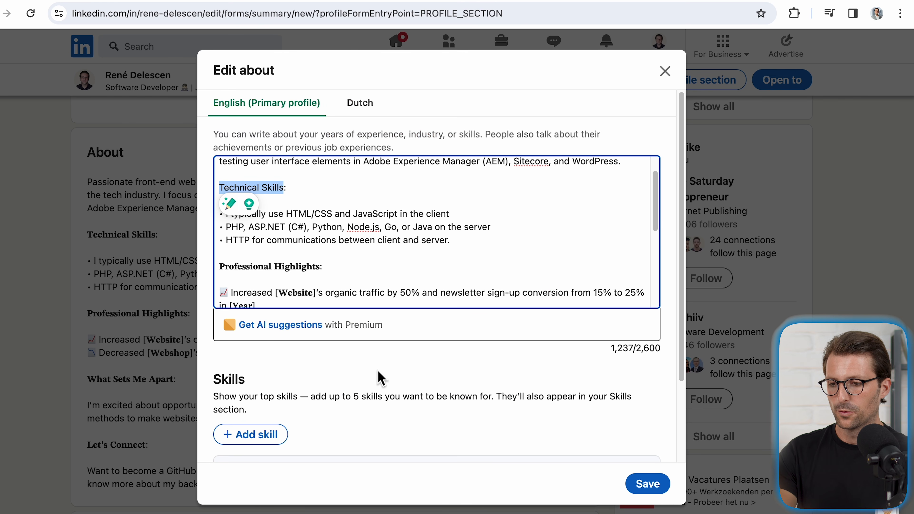
{"action": "key", "text": "ctrl+v"}
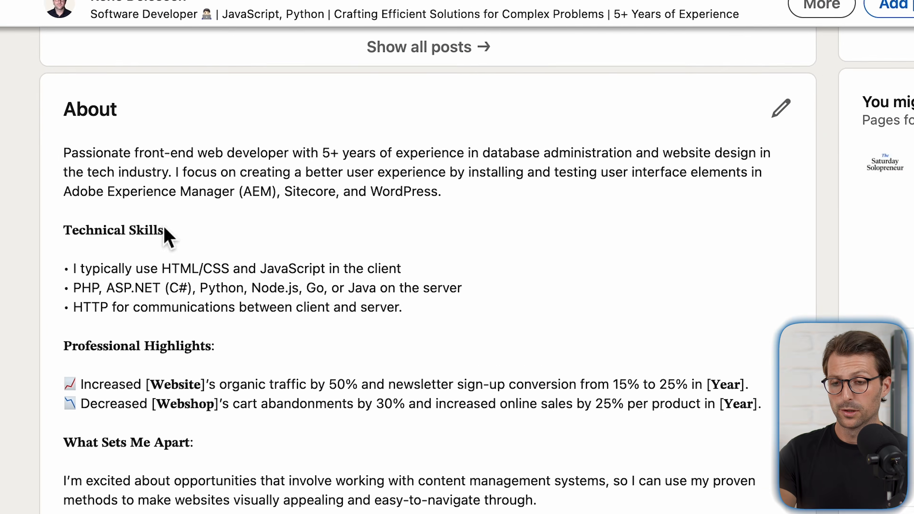
{"action": "left_click_drag", "start_coordinate": [65, 267], "coordinate": [70, 267]}
{"action": "left_click_drag", "start_coordinate": [41, 308], "coordinate": [50, 314]}
{"action": "left_click", "coordinate": [47, 341]}
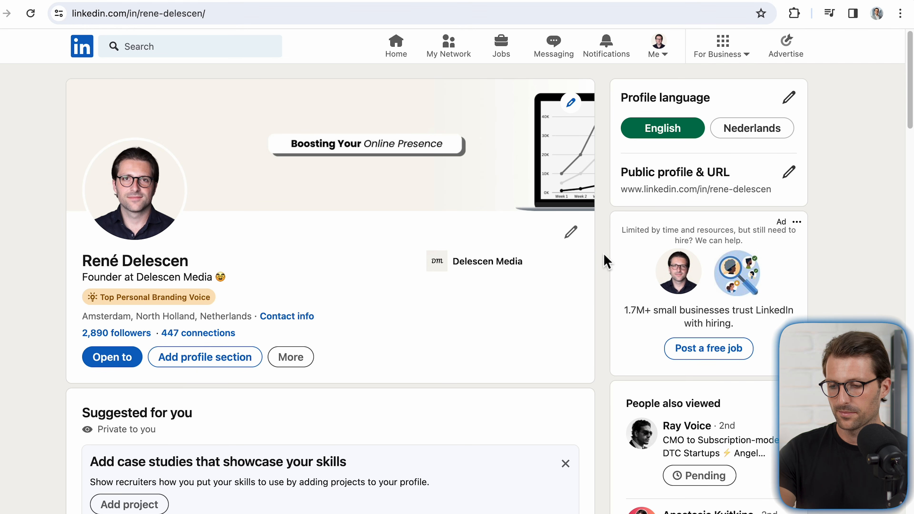
Step: Add "Software Development" as a skill to the profile and decline adding more skills
{"action": "left_click", "coordinate": [248, 357]}
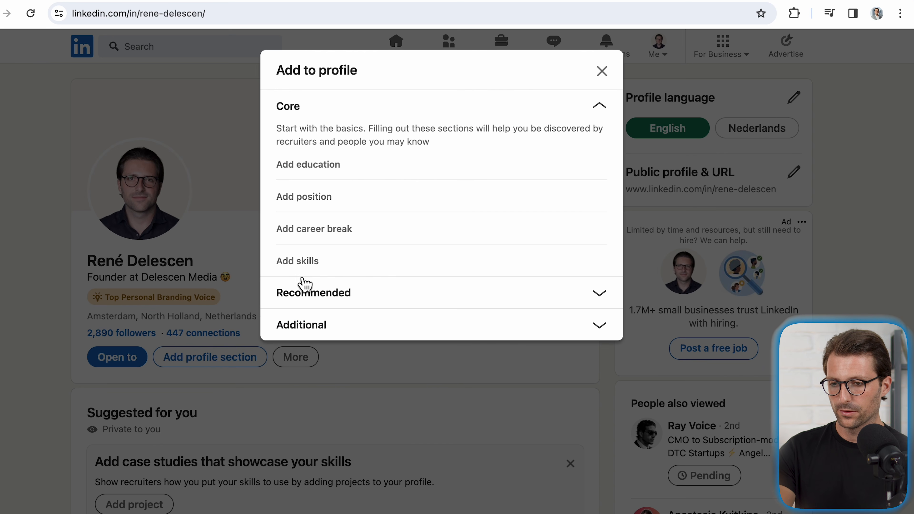
{"action": "left_click", "coordinate": [302, 265]}
{"action": "left_click", "coordinate": [318, 158]}
{"action": "type", "text": "Software"}
{"action": "left_click", "coordinate": [318, 197]}
{"action": "left_click", "coordinate": [644, 376]}
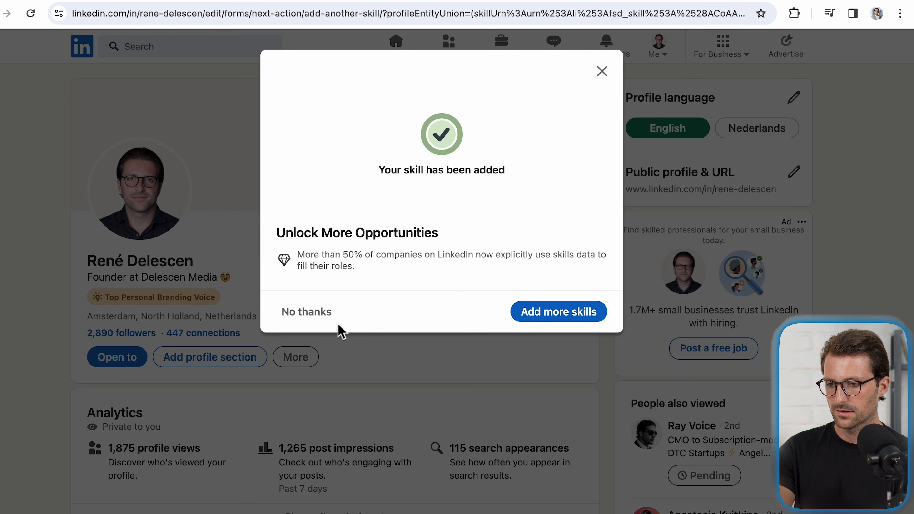
{"action": "left_click", "coordinate": [323, 320]}
Step: Open the full skills list and look at its Reorder option without changing the order
{"action": "scroll", "coordinate": [396, 353], "scroll_direction": "down", "scroll_amount": 10}
{"action": "left_click", "coordinate": [575, 358]}
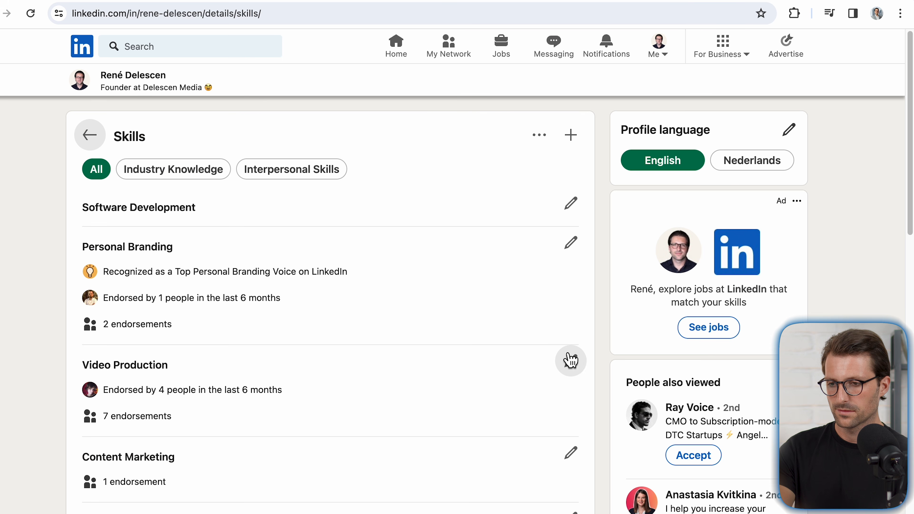
{"action": "left_click", "coordinate": [543, 147]}
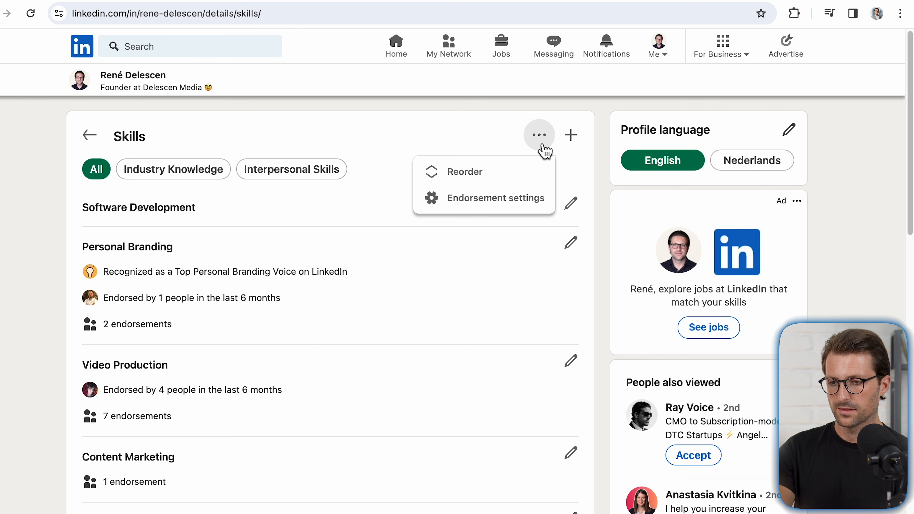
{"action": "left_click", "coordinate": [535, 172]}
{"action": "mouse_move", "coordinate": [654, 110]}
{"action": "left_mouse_down"}
{"action": "mouse_move", "coordinate": [654, 178]}
{"action": "mouse_move", "coordinate": [658, 96]}
{"action": "left_mouse_up"}
{"action": "left_click", "coordinate": [671, 72]}
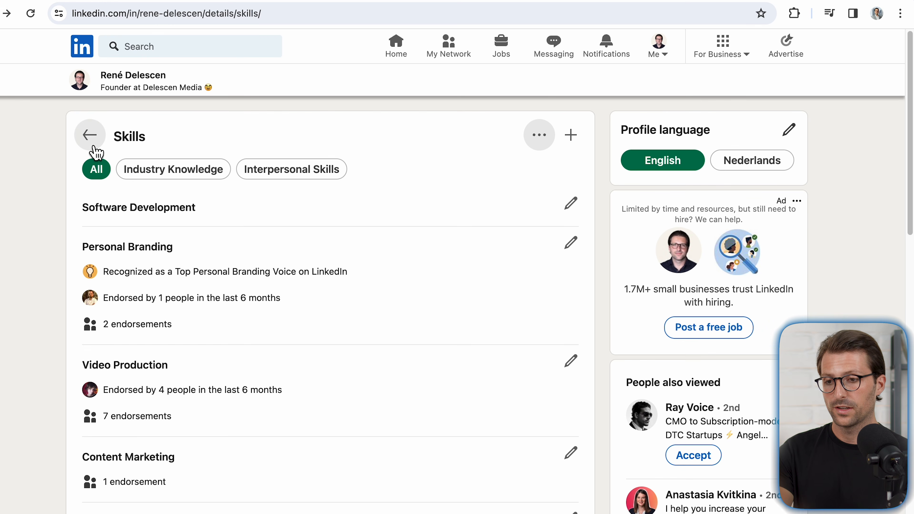
Step: Return to the profile, show all skills, and review the endorsements listed under each one
{"action": "left_click", "coordinate": [94, 136]}
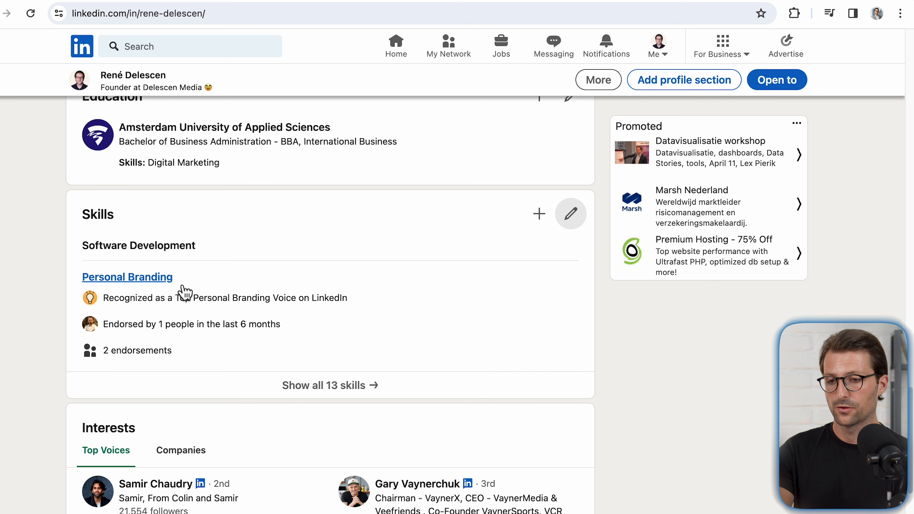
{"action": "left_click", "coordinate": [368, 397]}
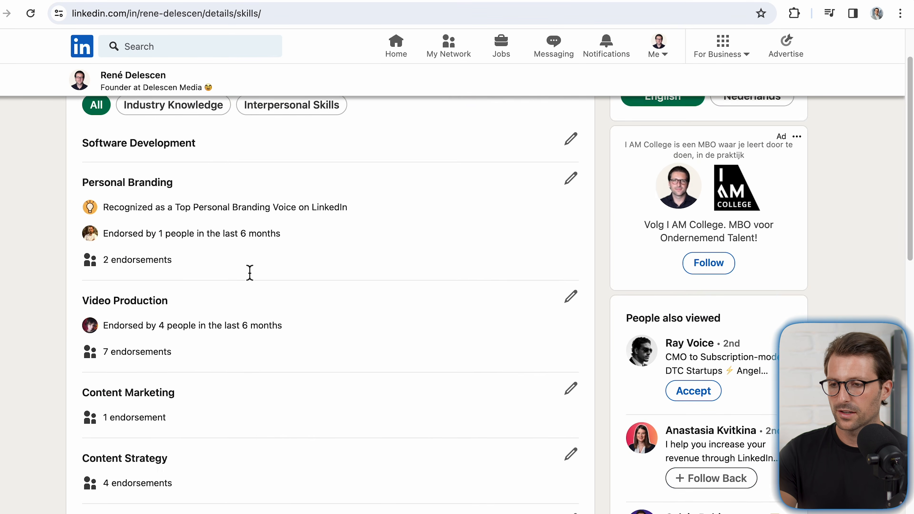
{"action": "scroll", "coordinate": [287, 270], "scroll_direction": "down", "scroll_amount": 10}
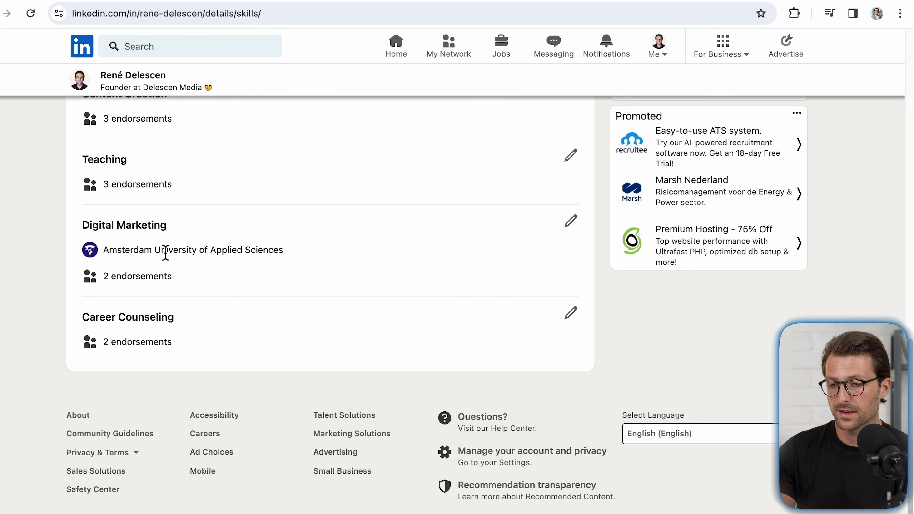
{"action": "scroll", "coordinate": [295, 259], "scroll_direction": "up", "scroll_amount": 10}
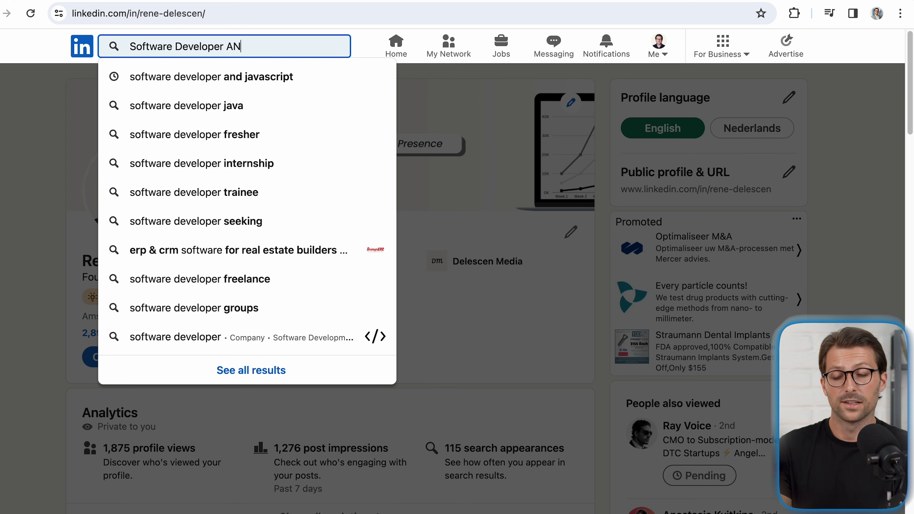
Step: Search LinkedIn for "Software Developer AND JavaScript" and limit the results to people
{"action": "type", "text": "D JavaScript"}
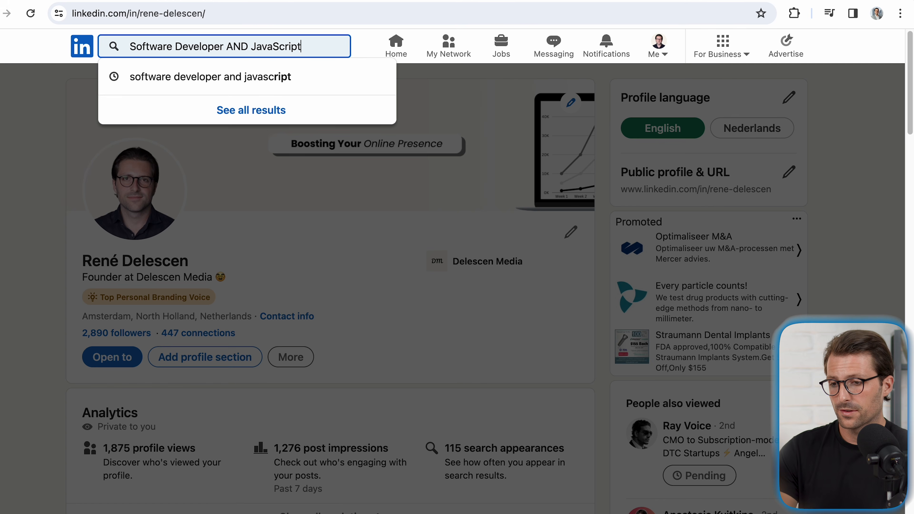
{"action": "key", "text": "Return"}
{"action": "left_click", "coordinate": [99, 82]}
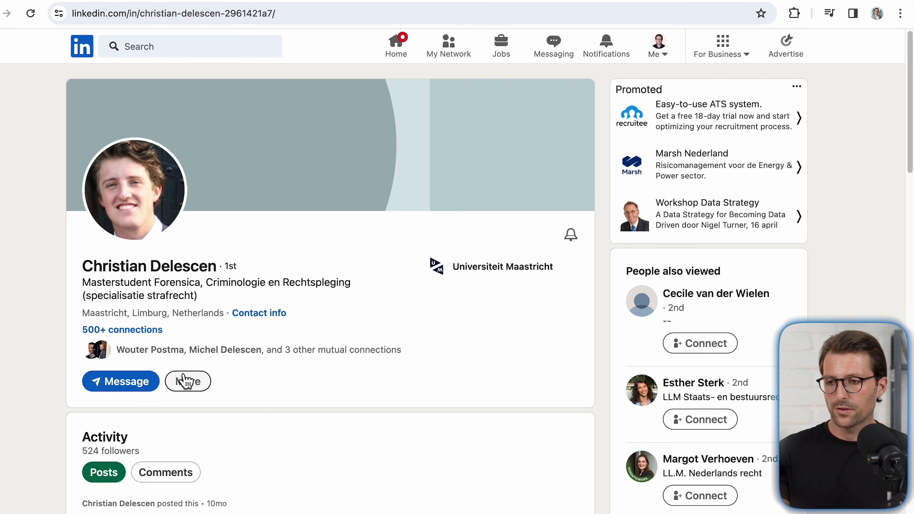
Step: Start a new message to the connection, expand the message window, and paste in the prepared text
{"action": "left_click", "coordinate": [151, 387]}
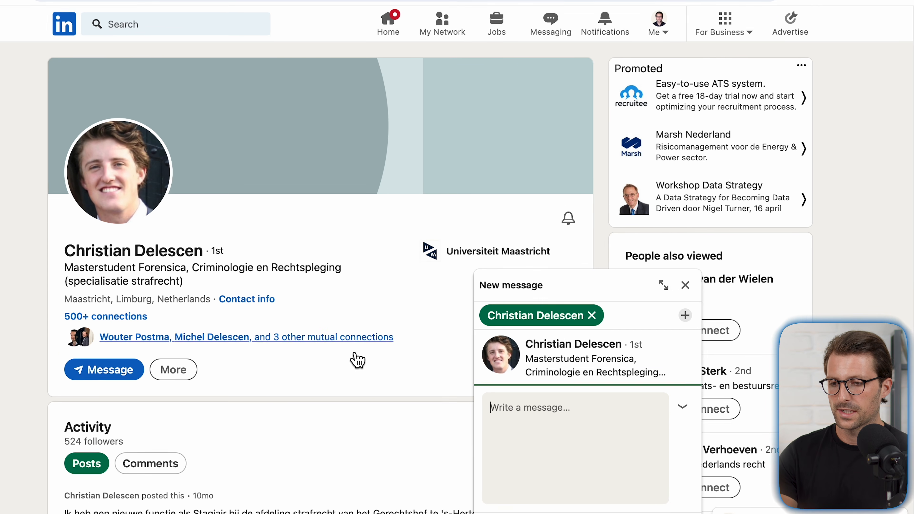
{"action": "left_click", "coordinate": [663, 287]}
{"action": "left_click", "coordinate": [523, 281]}
{"action": "type", "text": "Hey [Name],  It's been a while! I hope you're doing well. I'm currently updating my LinkedIn profile and could use some endorsements for a couple of skills – namely, [Skill 1], [Skill 2], and [Skill 3].  The goal is to amp up my profile's visibility and tap into more opportunities in [Industry]. I'd be happy to return the favor and support your career goals. Let me know if you're up for it!  Wishing you a fantastic week!  Best,  [Your Name]"}
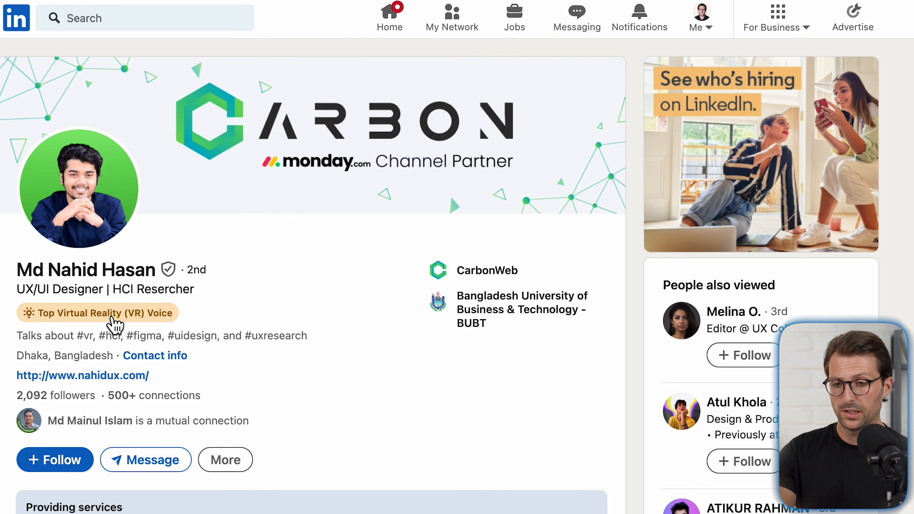
{"action": "left_click", "coordinate": [107, 314]}
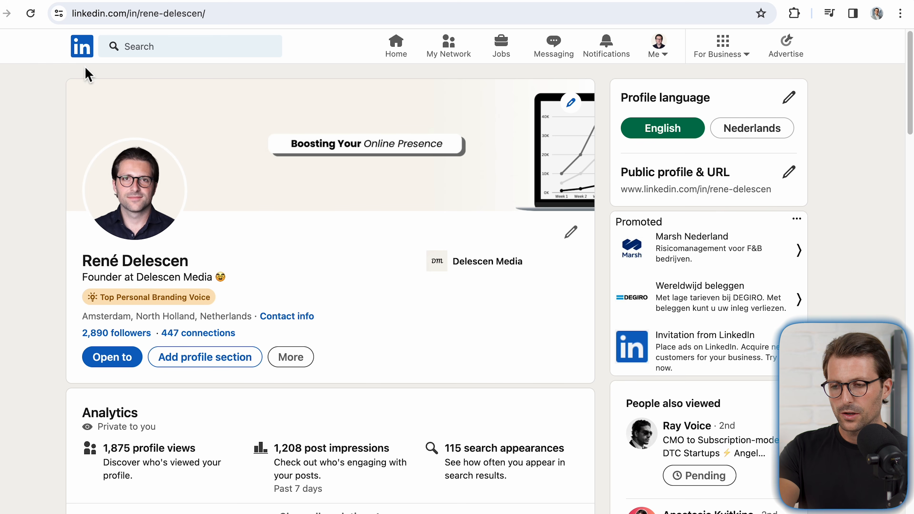
Step: Search LinkedIn for "software development" and limit the results to companies
{"action": "left_click", "coordinate": [149, 45]}
{"action": "type", "text": "software development"}
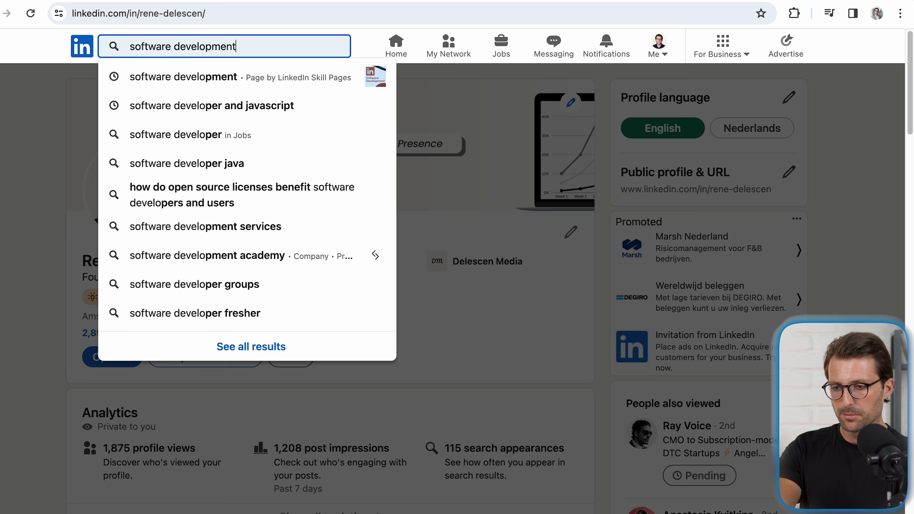
{"action": "key", "text": "Return"}
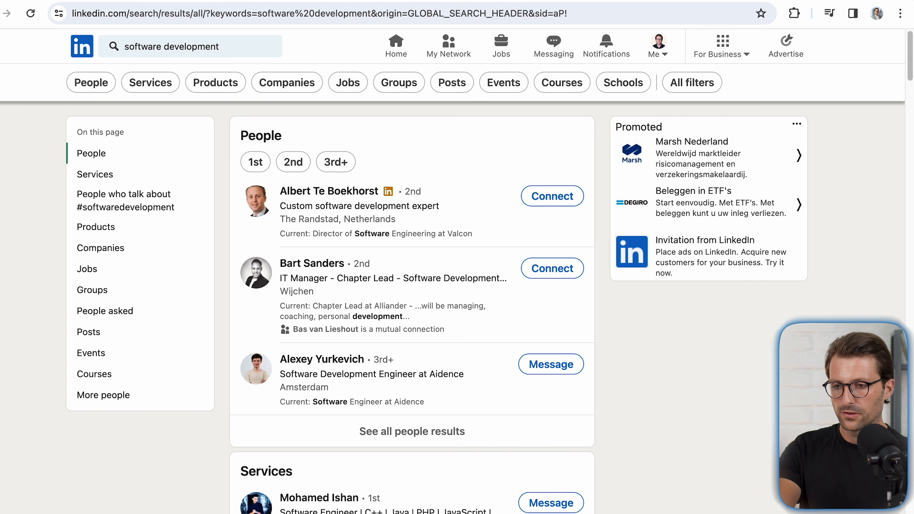
{"action": "left_click", "coordinate": [288, 82]}
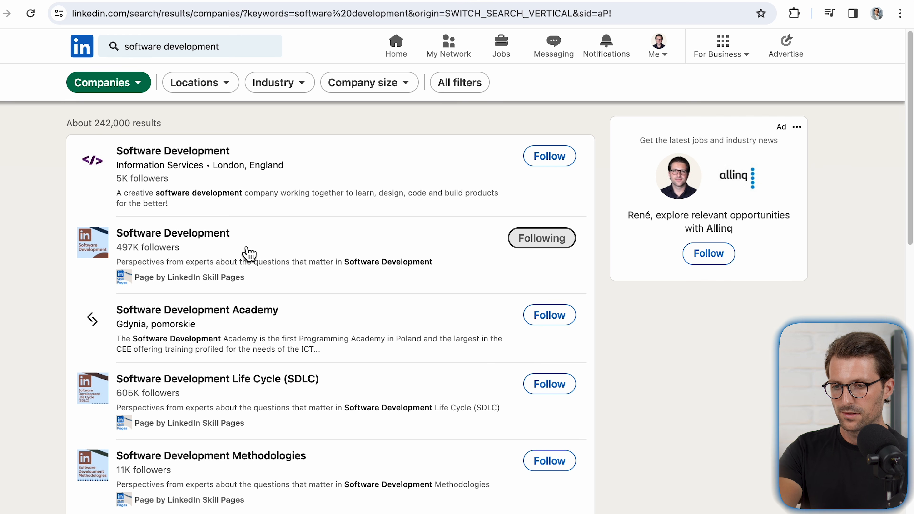
Step: Open the Software Development page by LinkedIn Skill Pages and its collaborative article "How can you ensure unbiased code reviews?"
{"action": "left_click", "coordinate": [251, 255]}
{"action": "scroll", "coordinate": [231, 266], "scroll_direction": "down", "scroll_amount": 10}
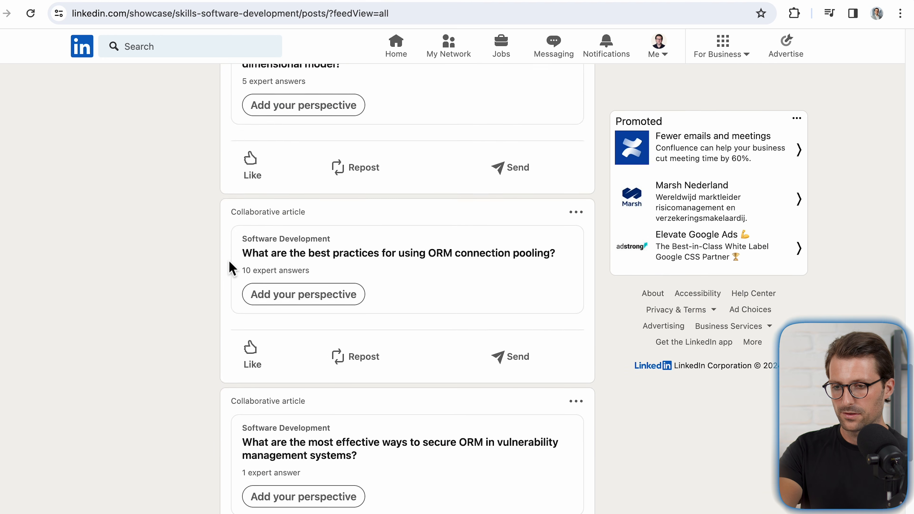
{"action": "scroll", "coordinate": [231, 268], "scroll_direction": "down", "scroll_amount": 5}
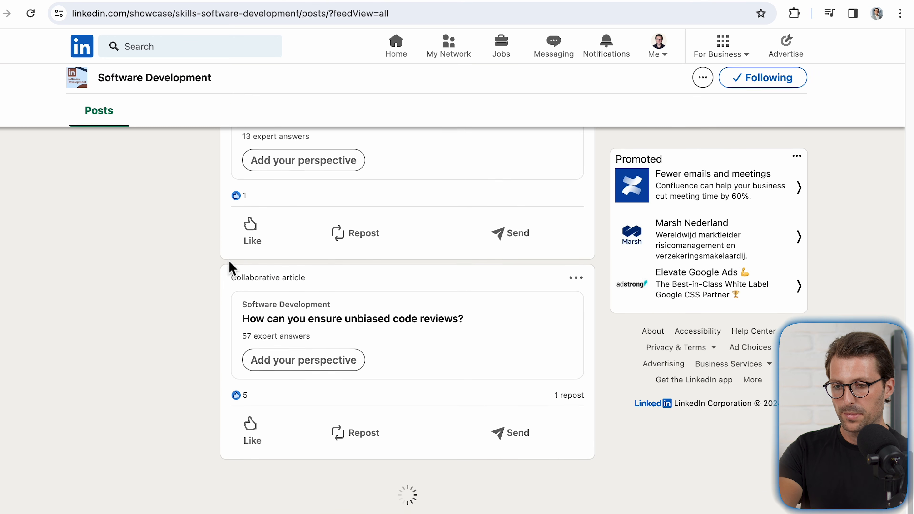
{"action": "left_click", "coordinate": [464, 357]}
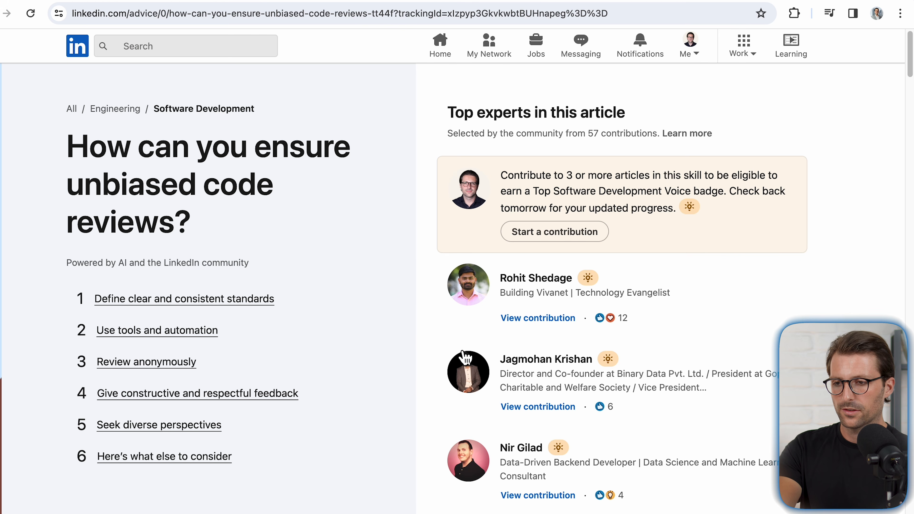
Step: React with Insightful to the first contribution under "Define clear and consistent standards"
{"action": "scroll", "coordinate": [464, 357], "scroll_direction": "down", "scroll_amount": 10}
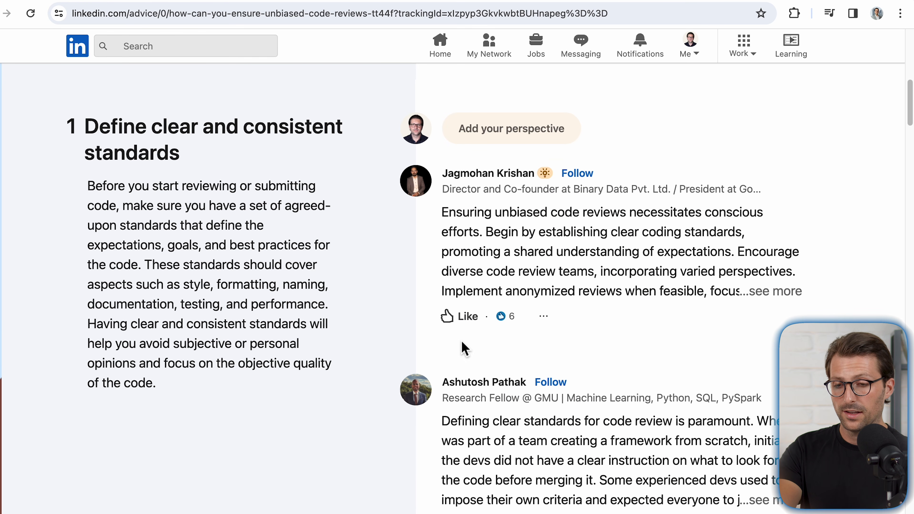
{"action": "mouse_move", "coordinate": [469, 329]}
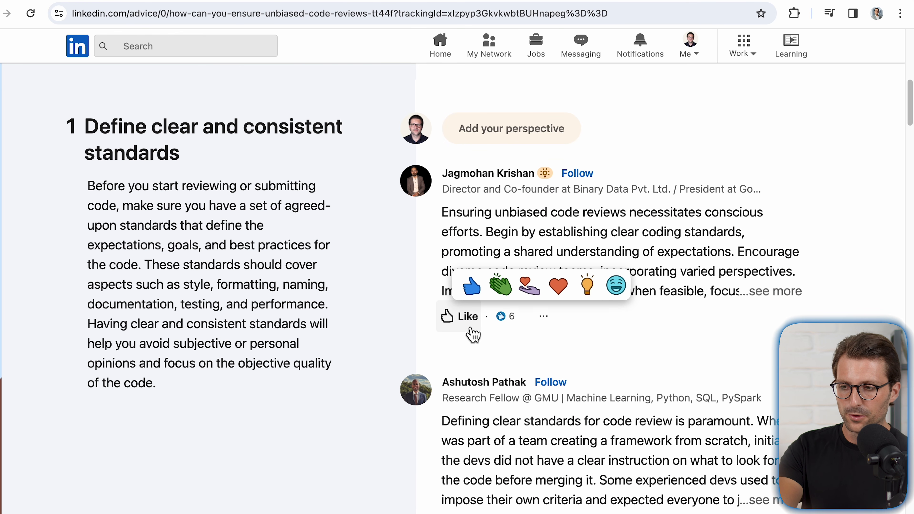
{"action": "left_click", "coordinate": [588, 290]}
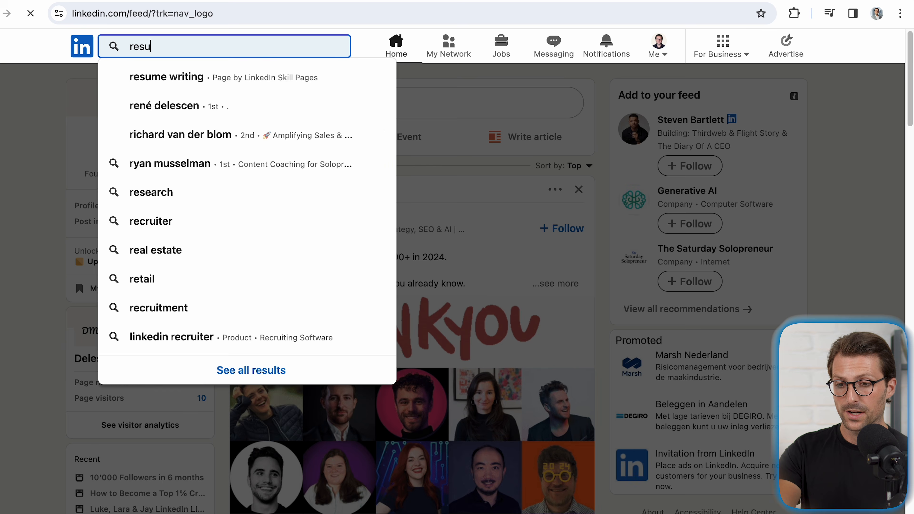
Step: Search LinkedIn for "resume writing", open the Resume Writing page, and open its article "How can you use online reviews to showcase your customer service skills?"
{"action": "type", "text": "me wr"}
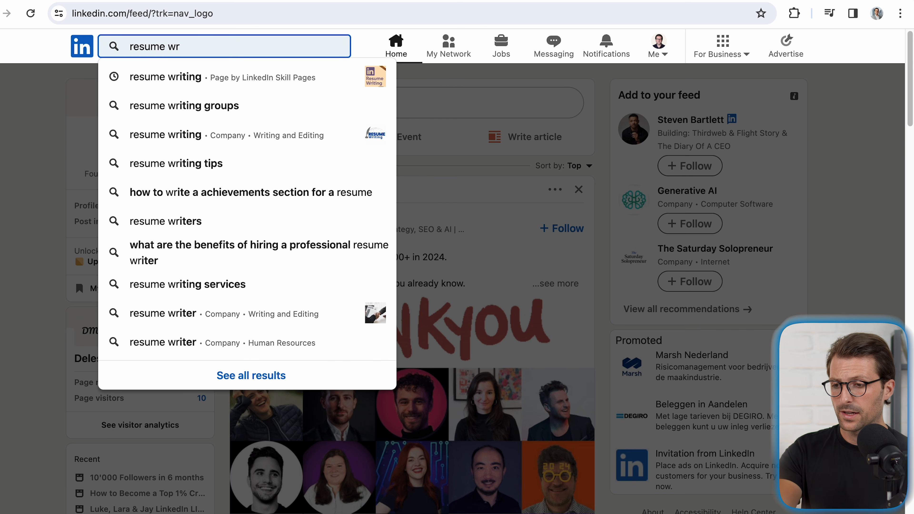
{"action": "left_click", "coordinate": [161, 74]}
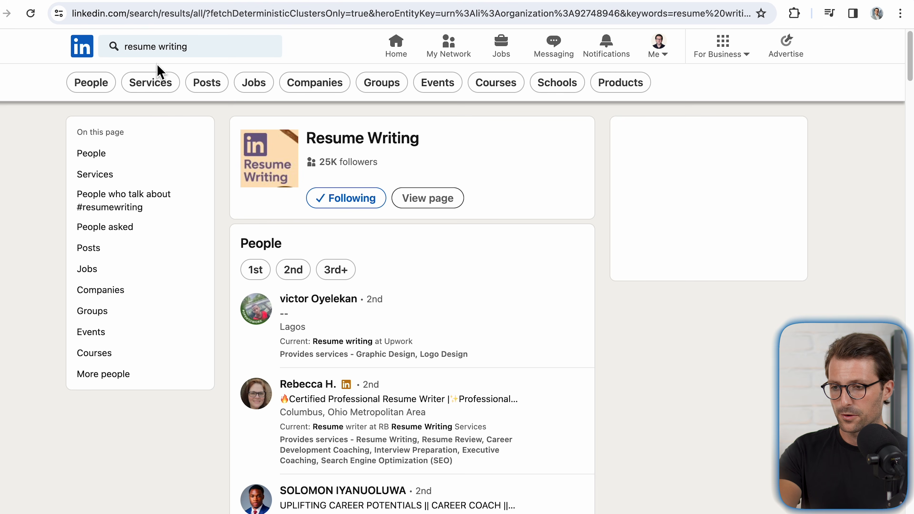
{"action": "left_click", "coordinate": [329, 139]}
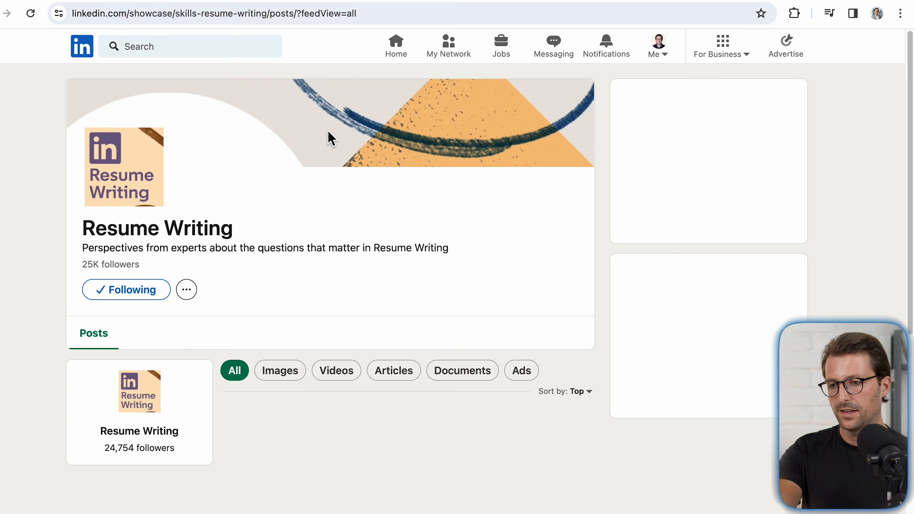
{"action": "scroll", "coordinate": [330, 138], "scroll_direction": "down", "scroll_amount": 10}
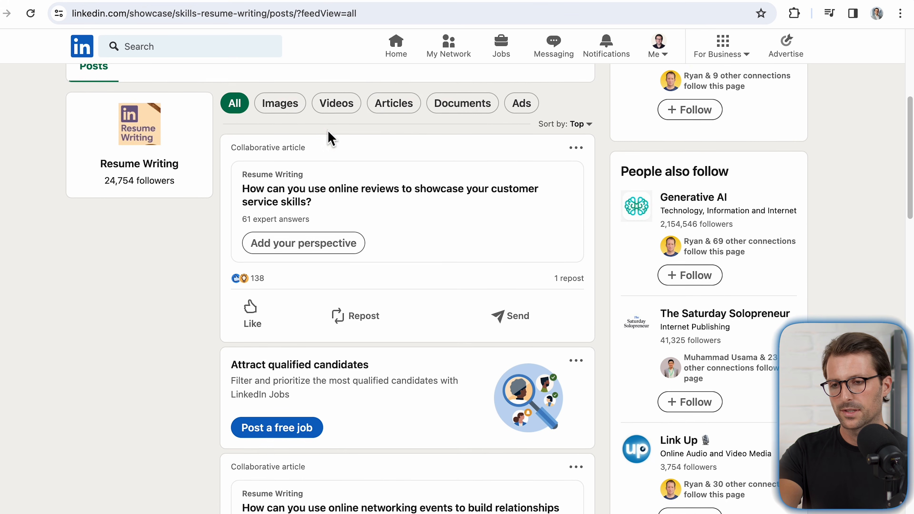
{"action": "left_click", "coordinate": [329, 139]}
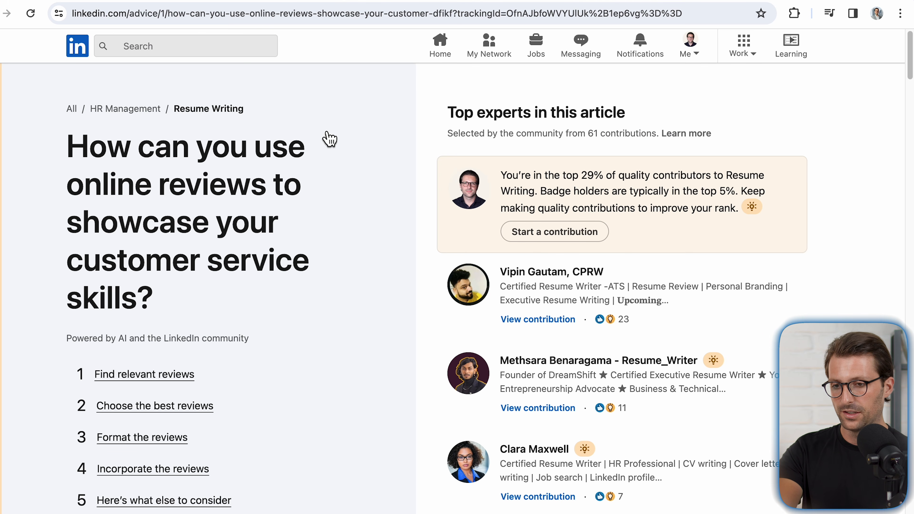
Step: Start a contribution under "Find relevant reviews" and read the note about the contributor ranking
{"action": "left_click", "coordinate": [532, 233]}
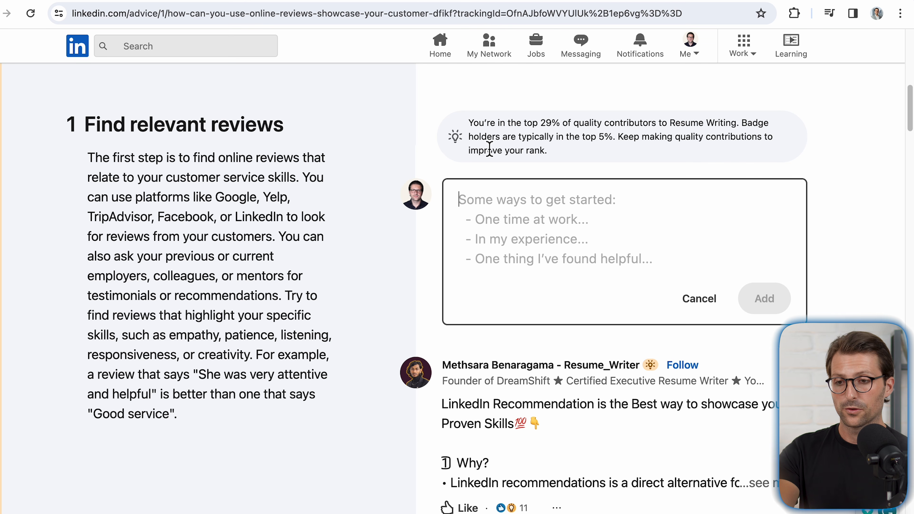
{"action": "left_click_drag", "start_coordinate": [474, 124], "coordinate": [543, 151]}
{"action": "left_click", "coordinate": [543, 151]}
{"action": "left_click", "coordinate": [498, 224]}
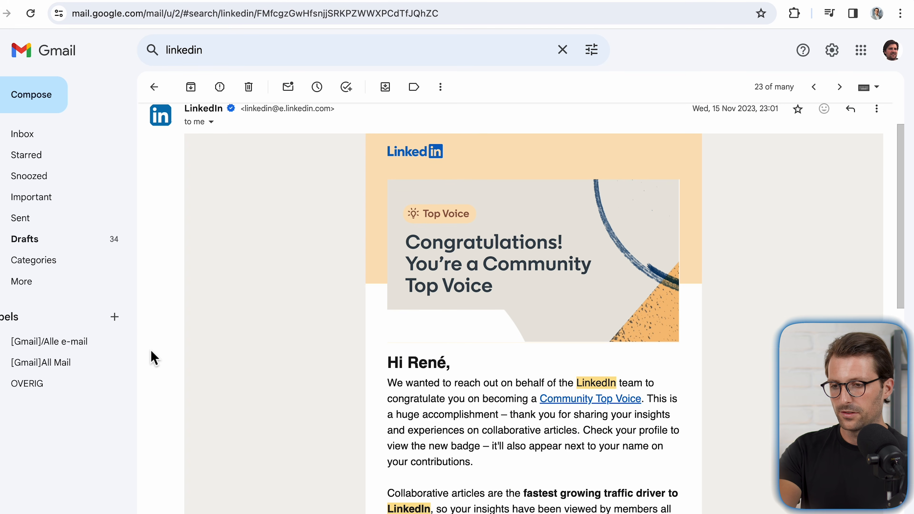
Step: Read the Community Top Voice congratulations email in Gmail and the received recommendations on another LinkedIn profile
{"action": "scroll", "coordinate": [151, 357], "scroll_direction": "down", "scroll_amount": 3}
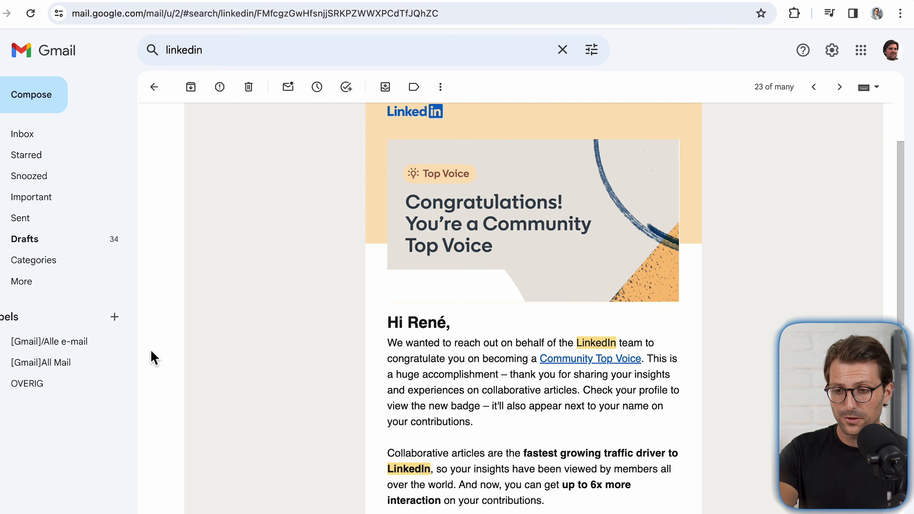
{"action": "scroll", "coordinate": [152, 357], "scroll_direction": "down", "scroll_amount": 1}
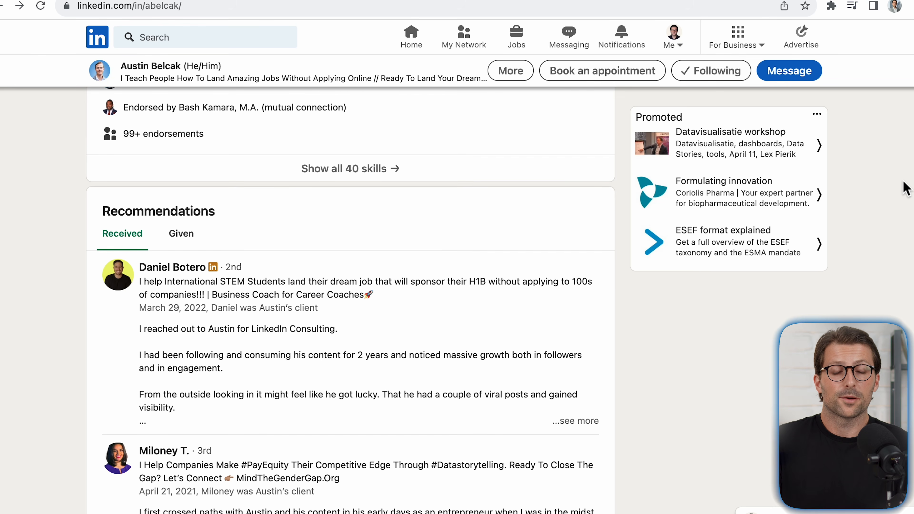
{"action": "scroll", "coordinate": [905, 188], "scroll_direction": "down", "scroll_amount": 3}
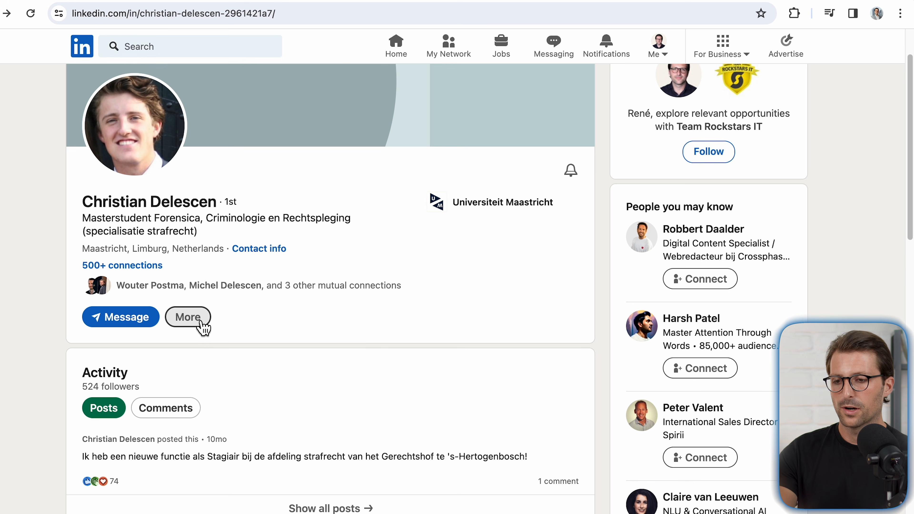
Step: Open the form for recommending the connection and look through its Relationship and Position at the time choices
{"action": "left_click", "coordinate": [201, 322]}
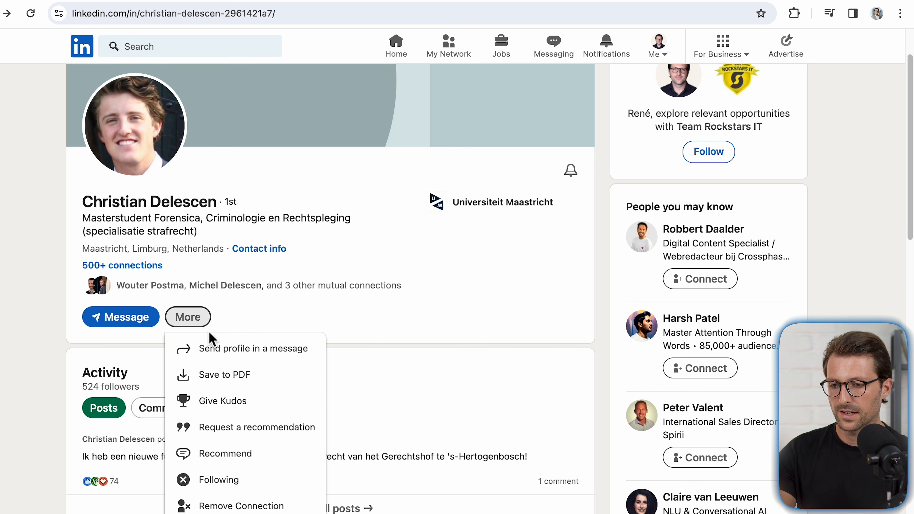
{"action": "left_click", "coordinate": [230, 454]}
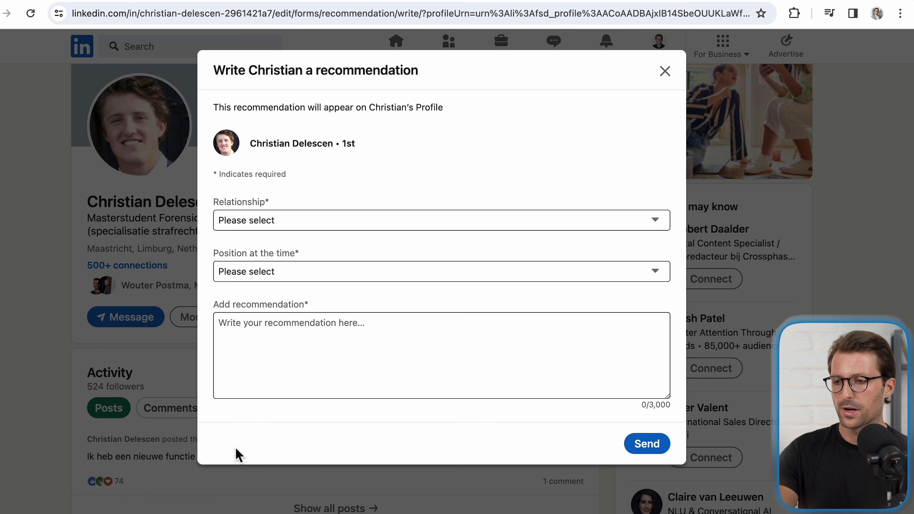
{"action": "left_click", "coordinate": [462, 230]}
{"action": "left_click", "coordinate": [461, 225]}
{"action": "left_click", "coordinate": [457, 275]}
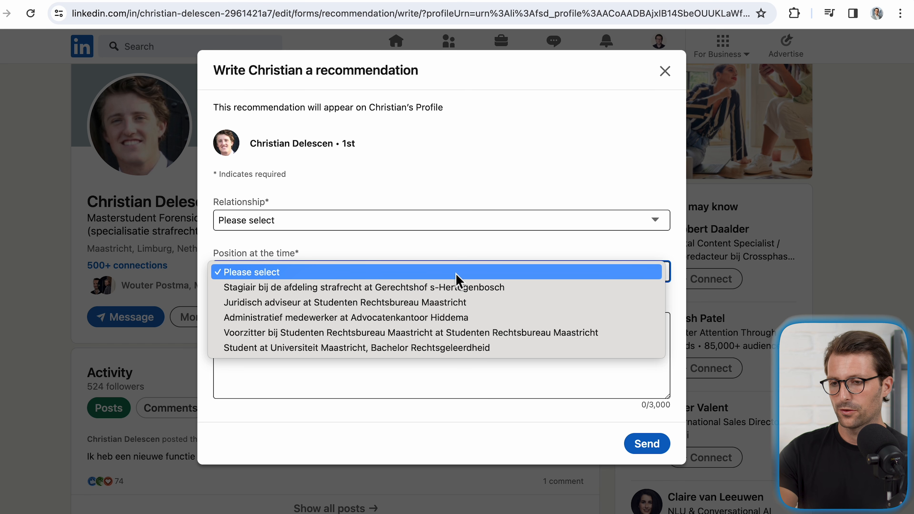
{"action": "left_click", "coordinate": [458, 280]}
{"action": "left_click", "coordinate": [439, 341]}
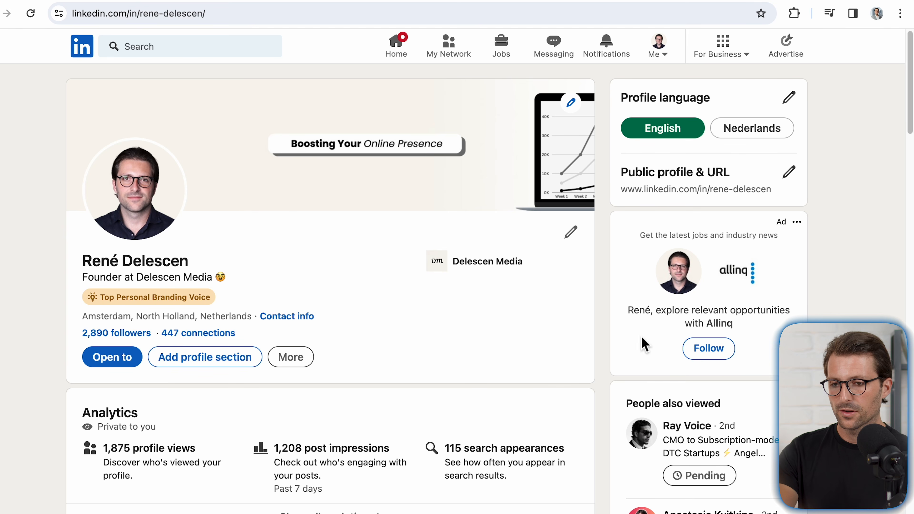
Step: Start a recommendation request from the recommended profile sections and choose the connection as the person to ask
{"action": "left_click", "coordinate": [234, 360]}
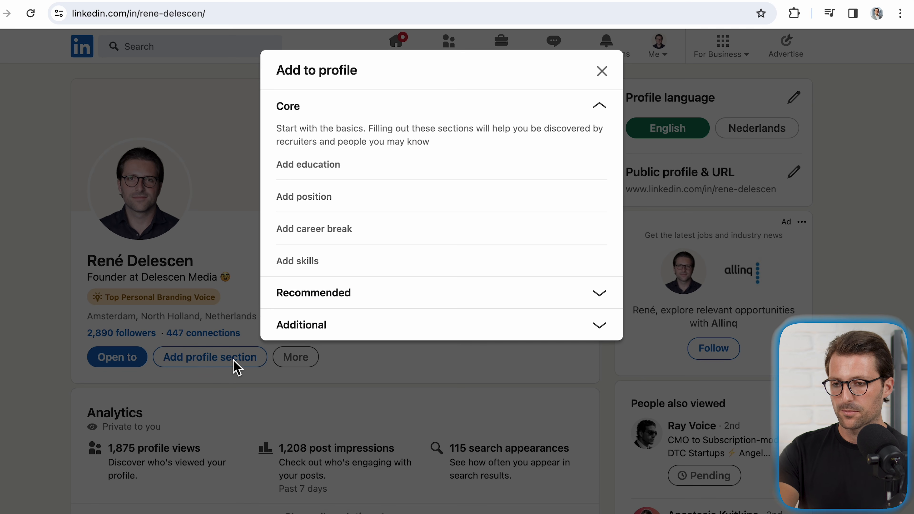
{"action": "left_click", "coordinate": [323, 298]}
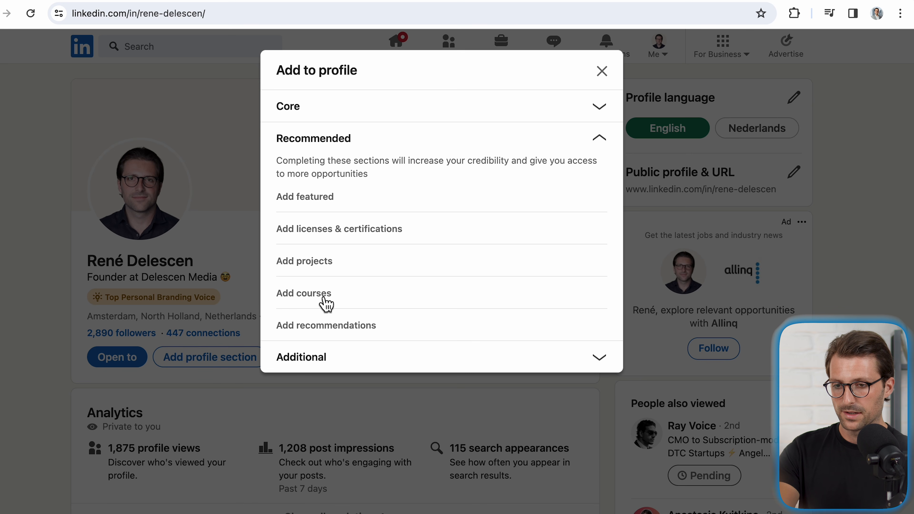
{"action": "left_click", "coordinate": [326, 325]}
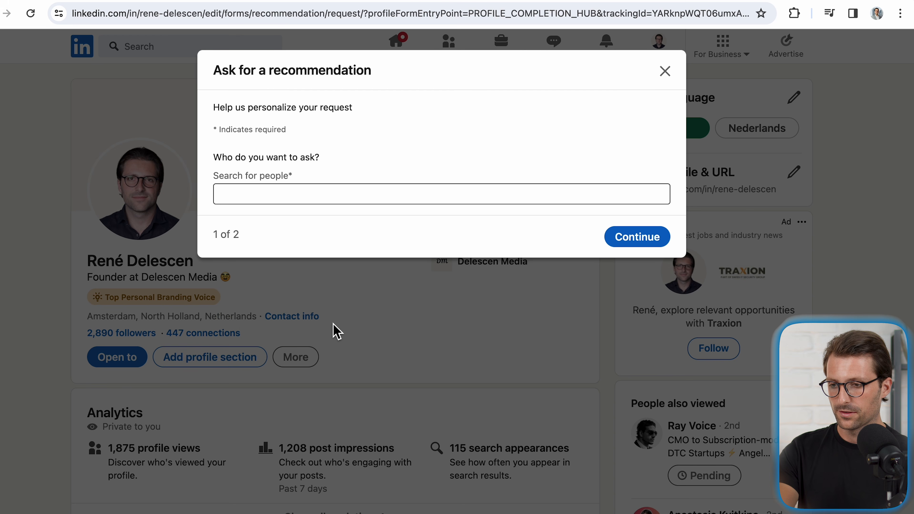
{"action": "left_click", "coordinate": [309, 196]}
{"action": "type", "text": "Chris"}
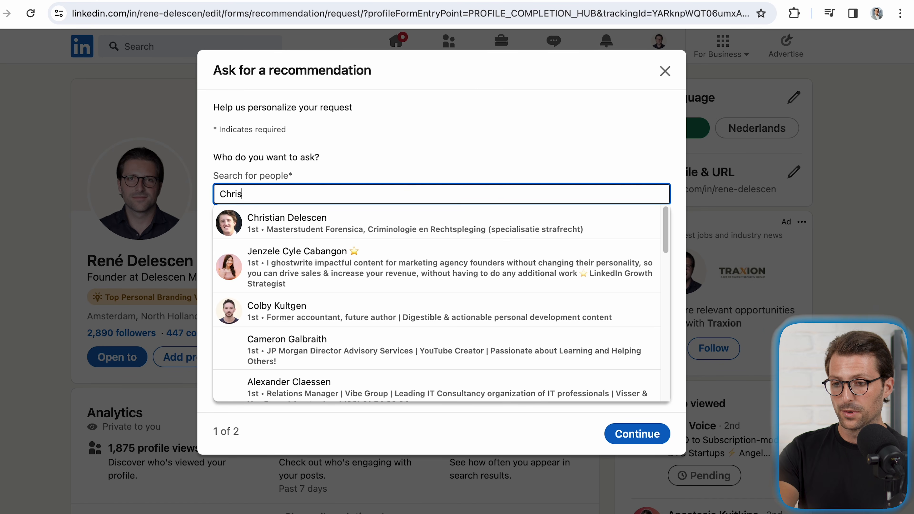
{"action": "left_click", "coordinate": [332, 227]}
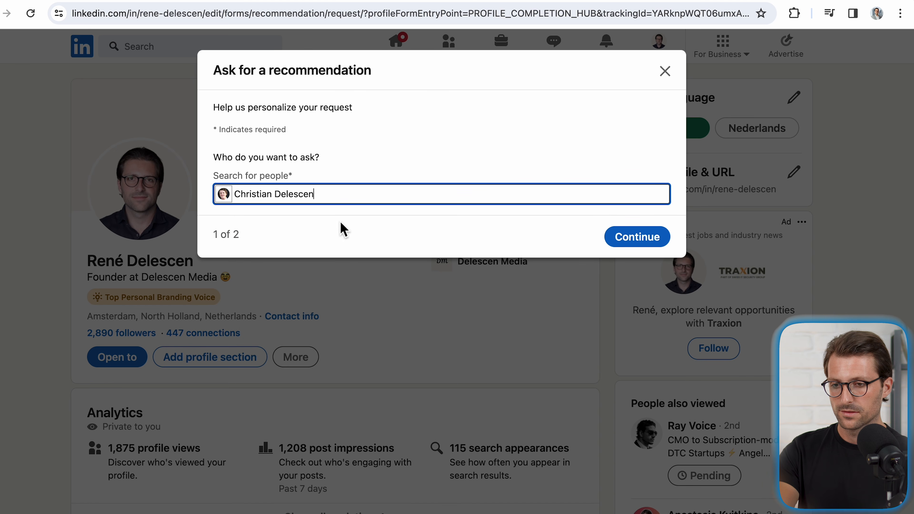
Step: Continue to the request's second page, fill in its details, and paste in the prepared message
{"action": "left_click", "coordinate": [621, 245]}
{"action": "left_click", "coordinate": [621, 245]}
{"action": "left_click", "coordinate": [619, 241]}
{"action": "left_click", "coordinate": [620, 299]}
{"action": "left_click", "coordinate": [618, 294]}
{"action": "triple_click", "coordinate": [535, 345]}
{"action": "type", "text": "Hello [Name],  I hope this message finds you well. I would greatly appreciate it if you could take a moment to share your professional insights by writing a recommendation for me. Your support is invaluable, and I'm confident that your recommendation will contribute to my career aspirations. Thanks for your time and consideration!  Kind regards,  René"}
{"action": "scroll", "coordinate": [648, 345], "scroll_direction": "down", "scroll_amount": 3}
{"action": "scroll", "coordinate": [648, 345], "scroll_direction": "up", "scroll_amount": 3}
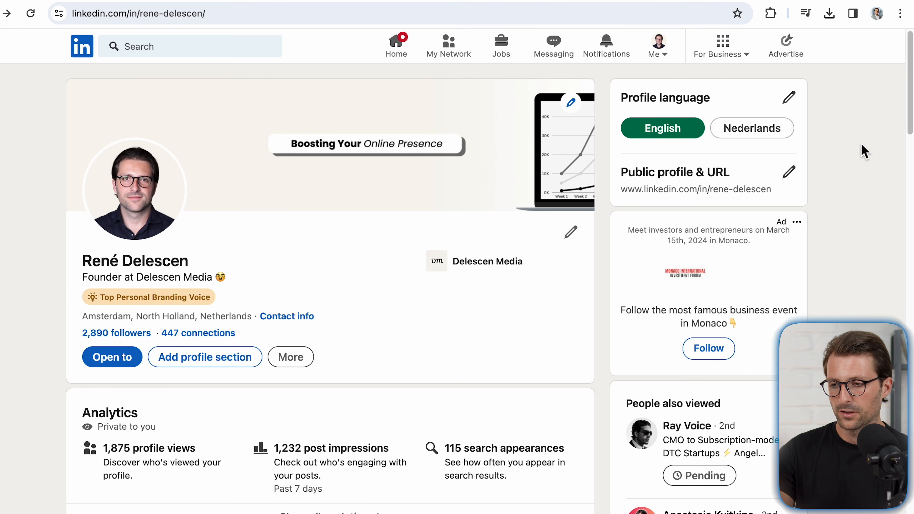
Step: Switch to the LinkedIn Featured Section Templates design in Canva, try a pink background on the My Portfolio page, and undo the edits
{"action": "scroll", "coordinate": [865, 151], "scroll_direction": "down", "scroll_amount": 15}
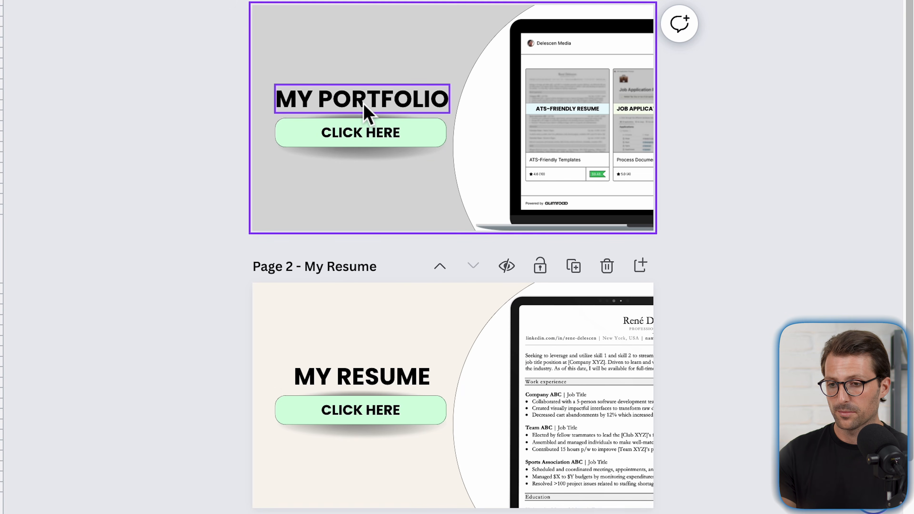
{"action": "left_click_drag", "start_coordinate": [367, 116], "coordinate": [395, 80]}
{"action": "key", "text": "super+z"}
{"action": "key", "text": "super+z"}
{"action": "key", "text": "super+z"}
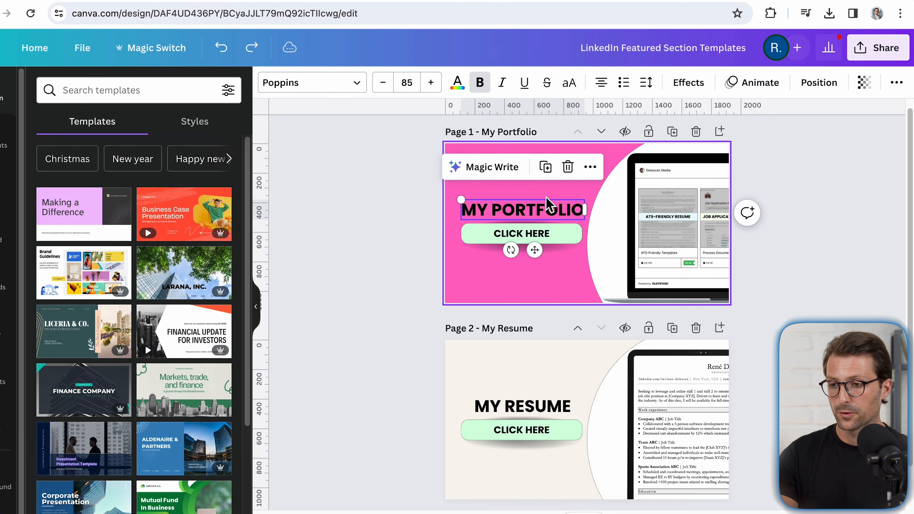
{"action": "key", "text": "super+z"}
Step: Deselect the page elements and open the download options for the featured section design
{"action": "left_click", "coordinate": [810, 300]}
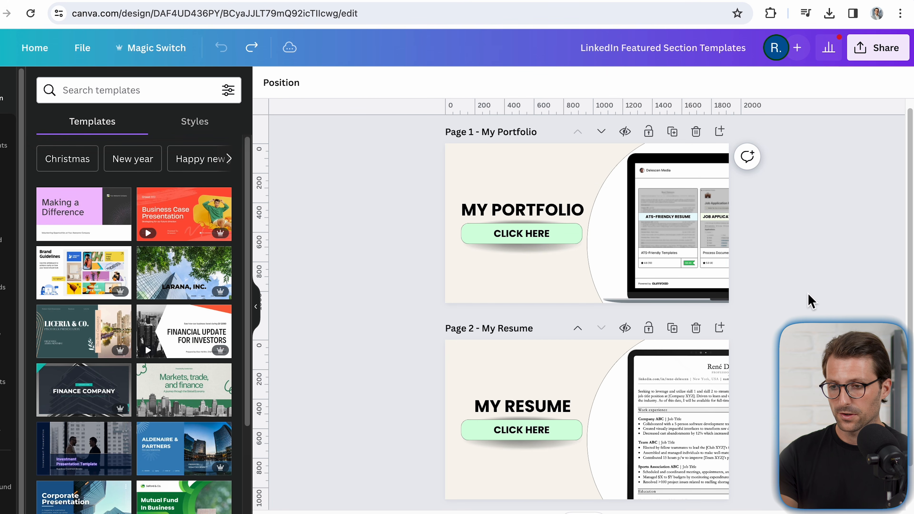
{"action": "left_click", "coordinate": [880, 55]}
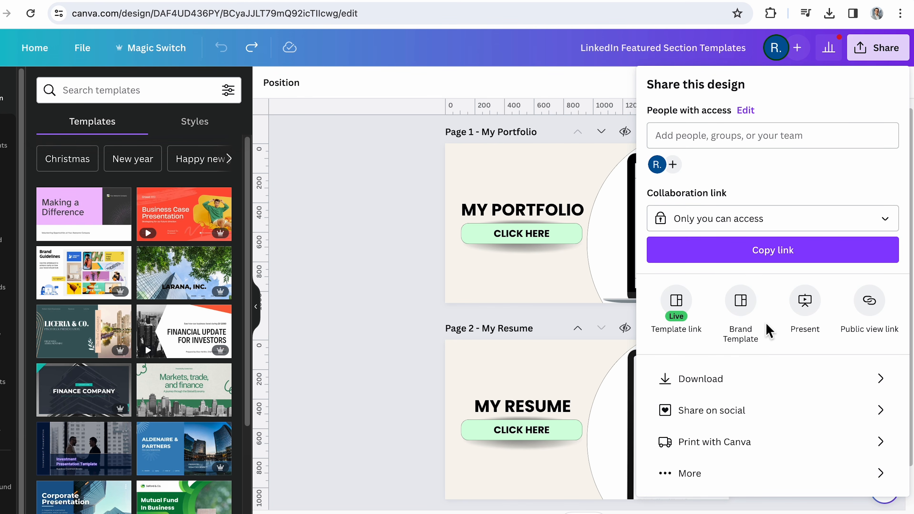
{"action": "left_click", "coordinate": [695, 378]}
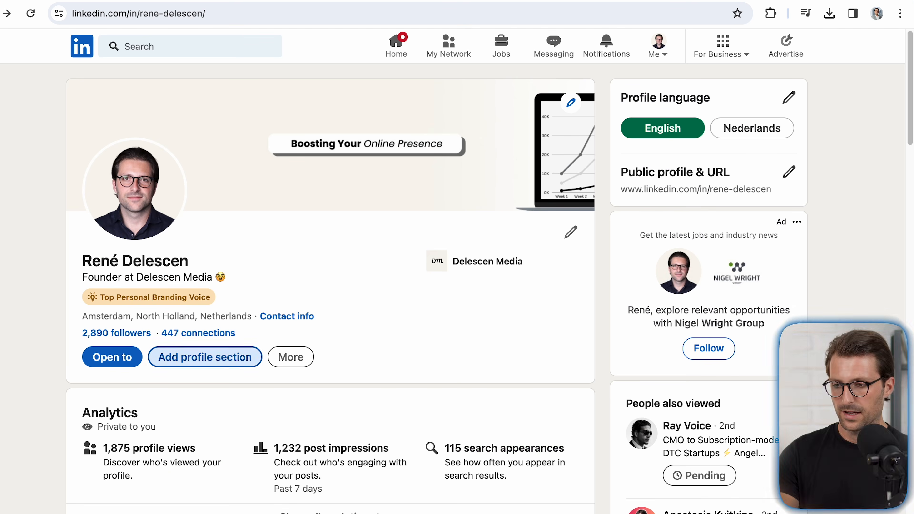
Step: Switch to the LinkedIn profile, add the Featured section from the recommended sections, and start a new link item
{"action": "left_click", "coordinate": [230, 362]}
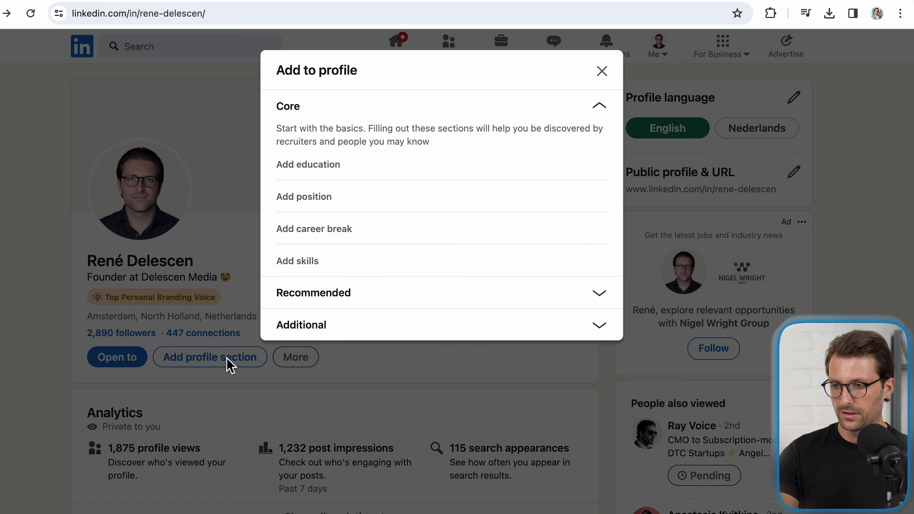
{"action": "left_click", "coordinate": [320, 299]}
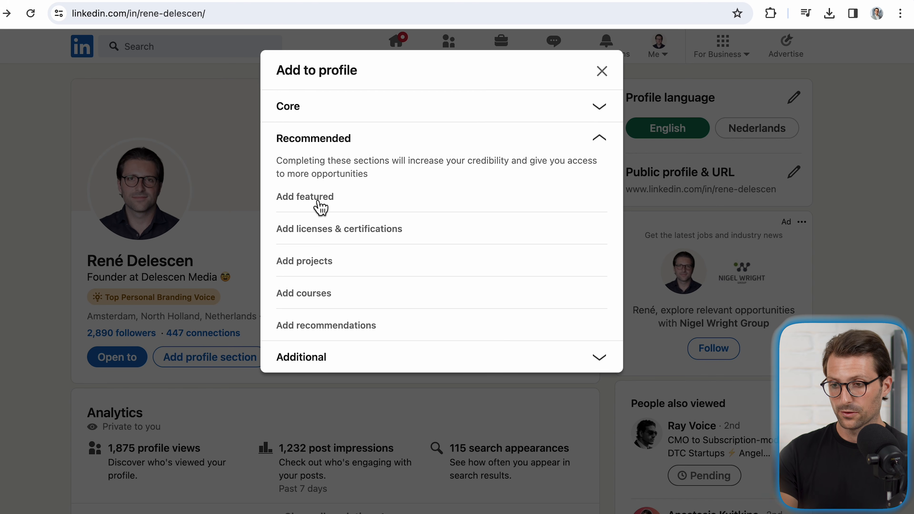
{"action": "left_click", "coordinate": [320, 207]}
{"action": "left_click", "coordinate": [570, 140]}
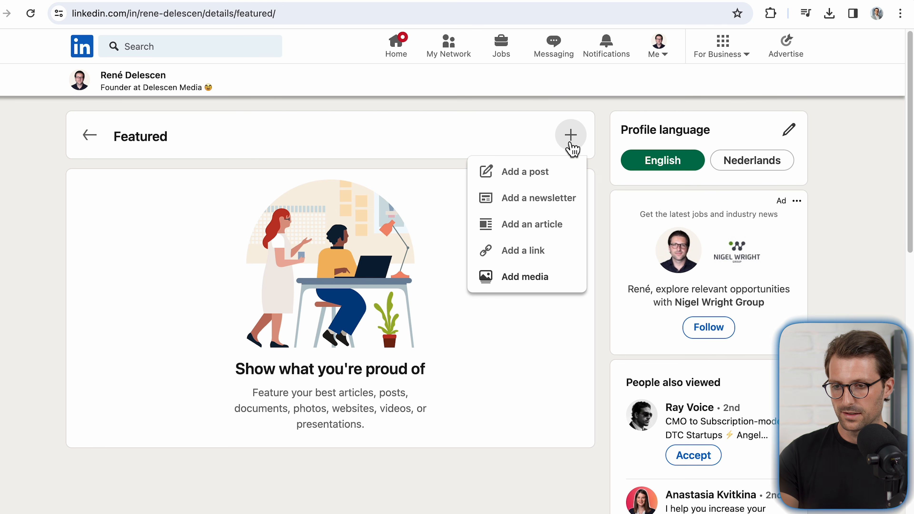
{"action": "left_click", "coordinate": [534, 252]}
Step: Paste in the Gumroad portfolio link and title it "My Portfolio"
{"action": "left_click", "coordinate": [580, 141]}
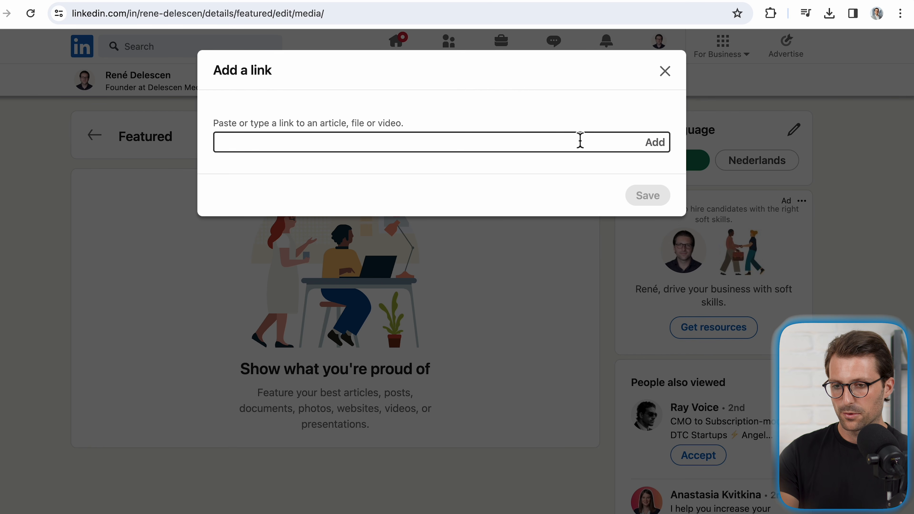
{"action": "type", "text": "https://delescen.gumroad.com/"}
{"action": "left_click", "coordinate": [661, 151]}
{"action": "triple_click", "coordinate": [565, 190]}
{"action": "type", "text": "My"}
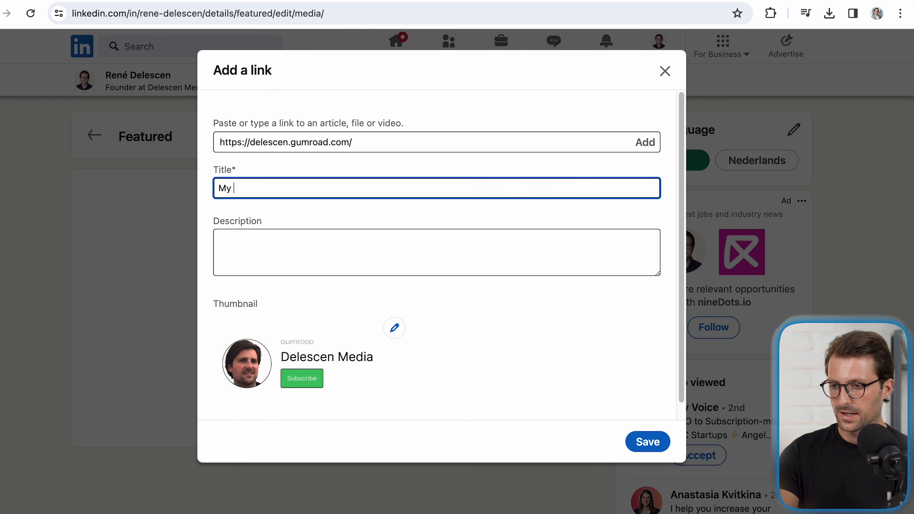
Step: Replace the portfolio link's thumbnail with the My Portfolio image and save the featured item
{"action": "left_click", "coordinate": [394, 327]}
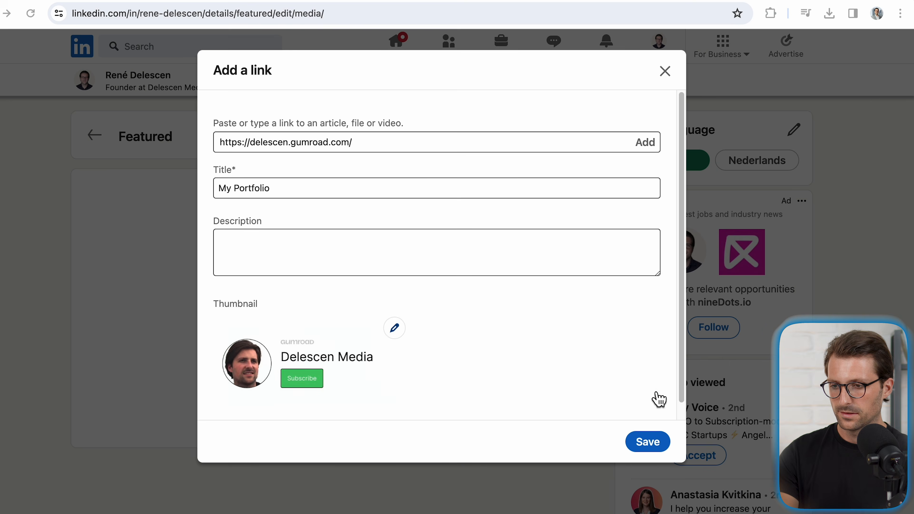
{"action": "scroll", "coordinate": [653, 400], "scroll_direction": "down", "scroll_amount": 1}
{"action": "left_click", "coordinate": [653, 440]}
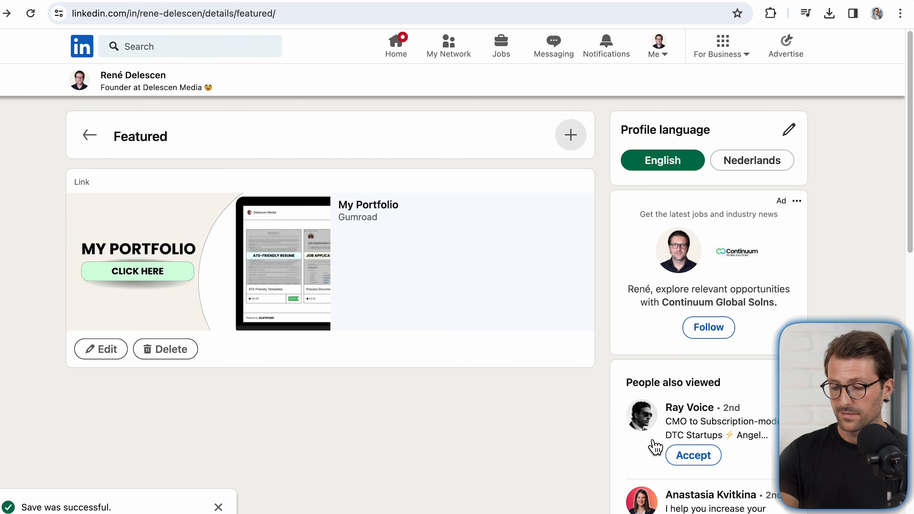
Step: Add a second featured link to the Gumroad ats-friendly-templates page and title it "My Resume"
{"action": "left_click", "coordinate": [571, 135]}
{"action": "left_click", "coordinate": [544, 251]}
{"action": "left_click", "coordinate": [559, 146]}
{"action": "type", "text": "https://delescen.gumroad.com/l/ats-friendly-templates"}
{"action": "left_click", "coordinate": [658, 149]}
{"action": "triple_click", "coordinate": [400, 188]}
{"action": "type", "text": "M"}
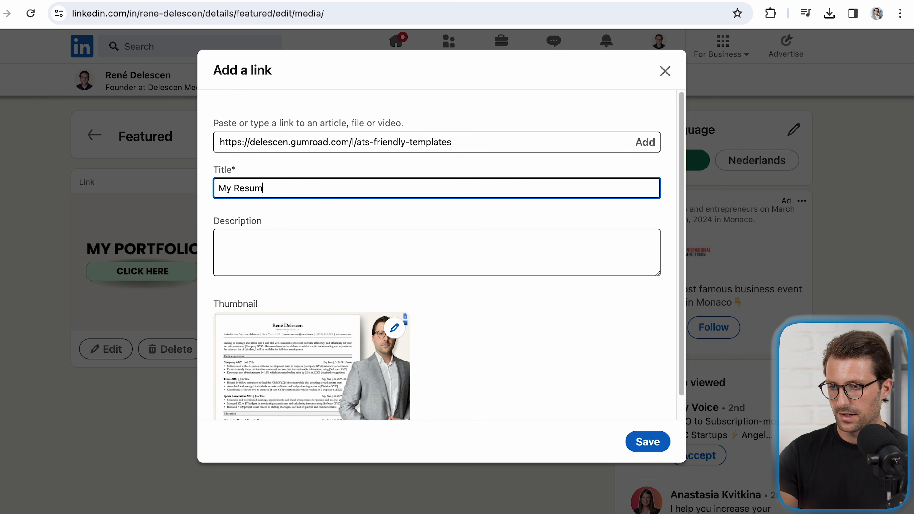
Step: Replace the resume link's thumbnail with My Resume.png and save the featured item
{"action": "left_click", "coordinate": [403, 328]}
{"action": "left_click", "coordinate": [373, 202]}
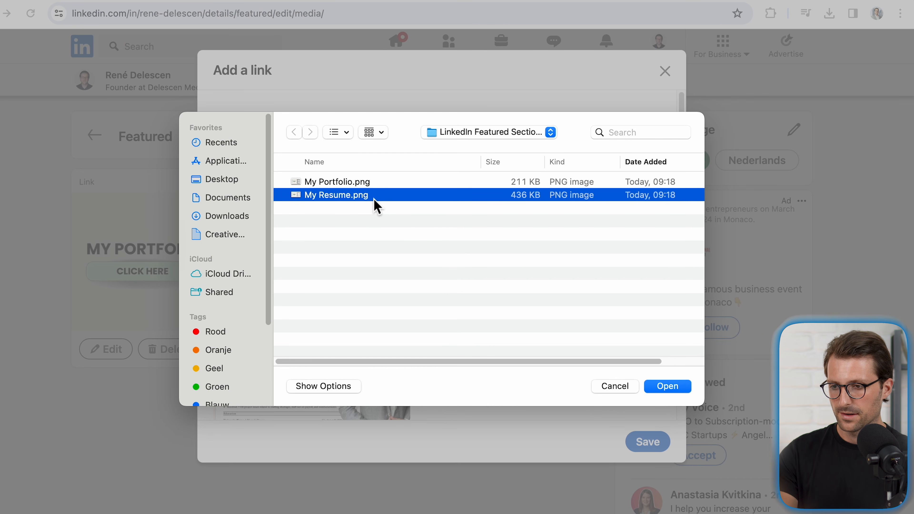
{"action": "left_click", "coordinate": [655, 393]}
{"action": "left_click", "coordinate": [651, 446]}
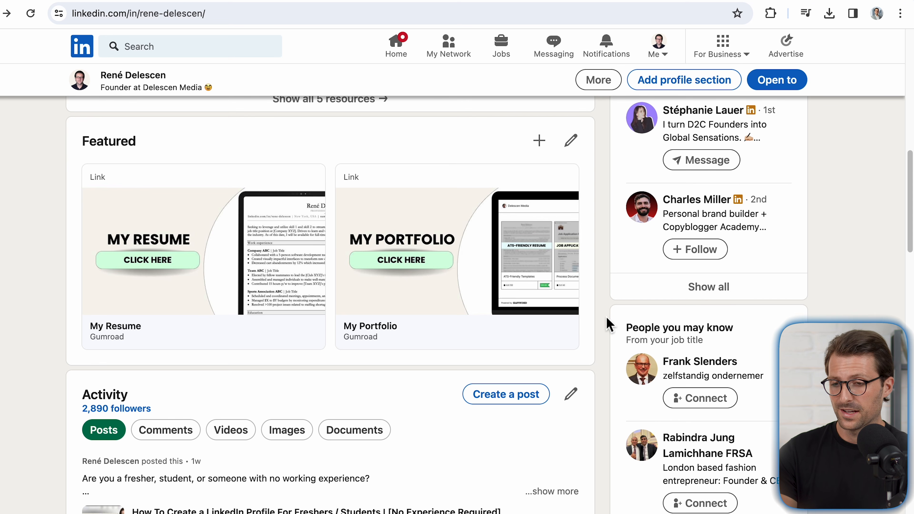
Step: Reorder the Featured section so that My Portfolio comes before My Resume, and save the new order
{"action": "left_click", "coordinate": [581, 151]}
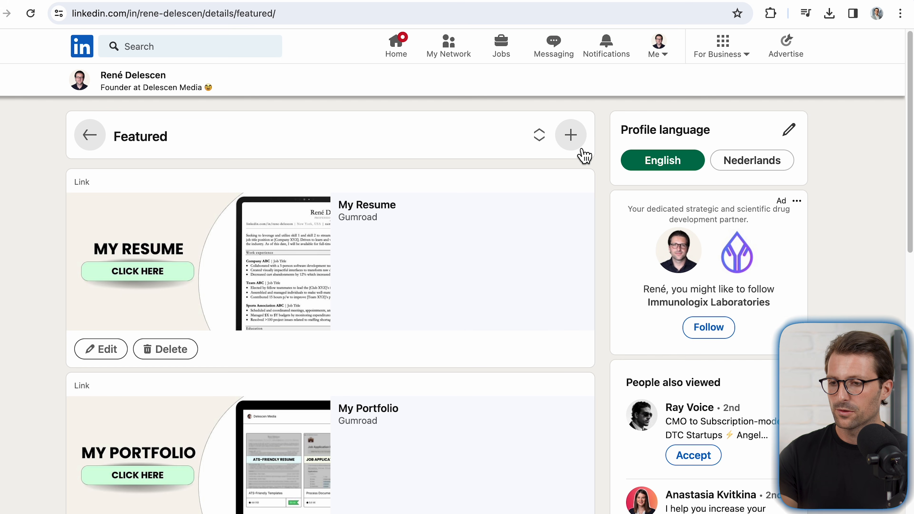
{"action": "left_click", "coordinate": [540, 138]}
{"action": "left_click_drag", "start_coordinate": [659, 139], "coordinate": [646, 315]}
{"action": "left_click", "coordinate": [886, 275]}
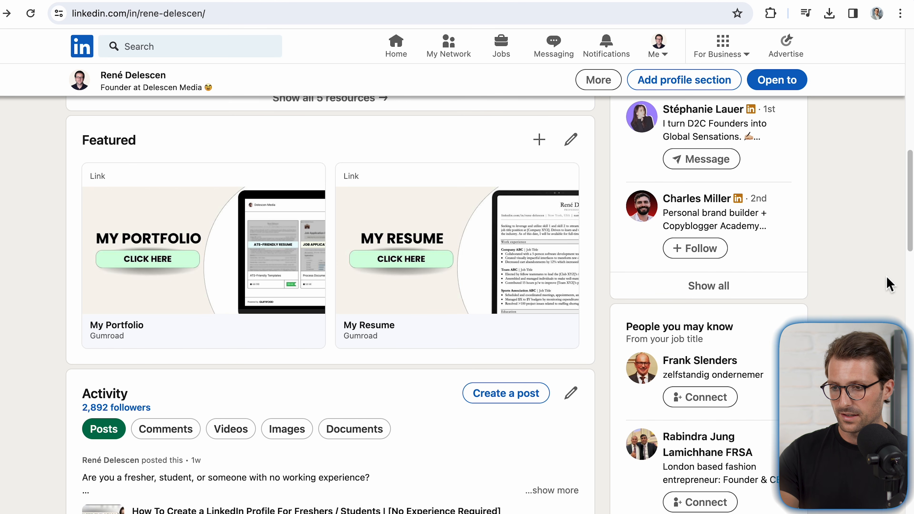
Step: Look over the profile's Activity section, browse example posts in the home feed, and return to the profile
{"action": "scroll", "coordinate": [887, 275], "scroll_direction": "down", "scroll_amount": 5}
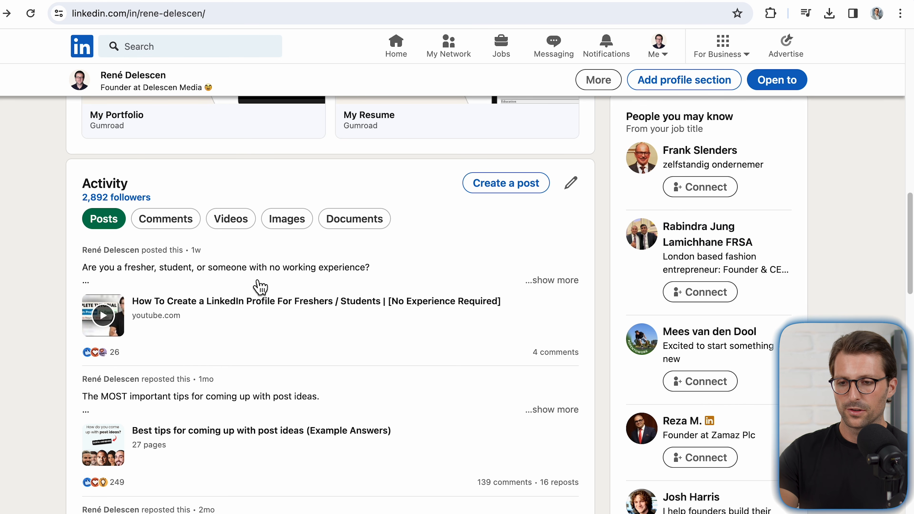
{"action": "left_click", "coordinate": [98, 60]}
{"action": "scroll", "coordinate": [99, 61], "scroll_direction": "down", "scroll_amount": 15}
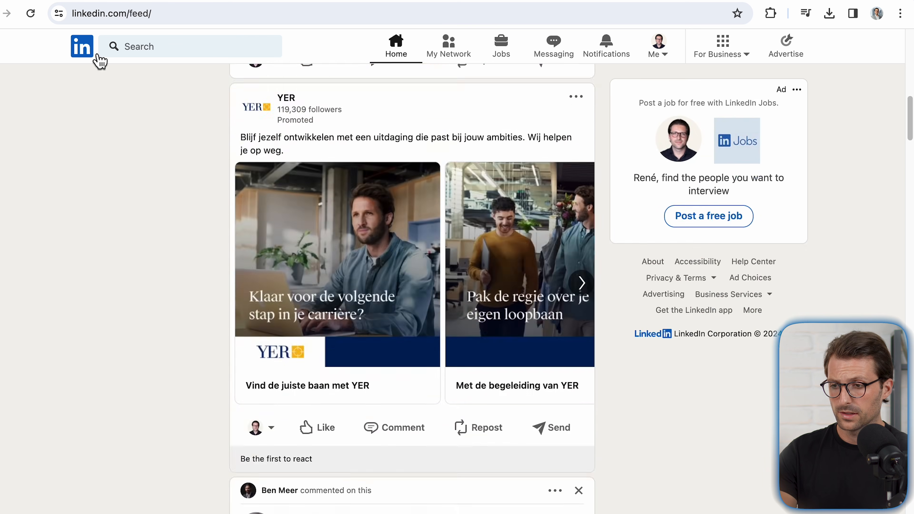
{"action": "scroll", "coordinate": [97, 59], "scroll_direction": "down", "scroll_amount": 20}
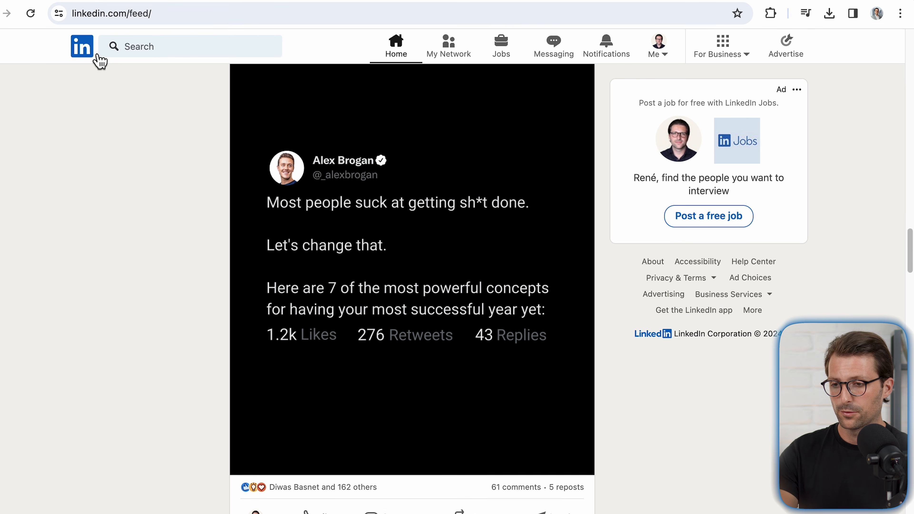
{"action": "left_click", "coordinate": [97, 59]}
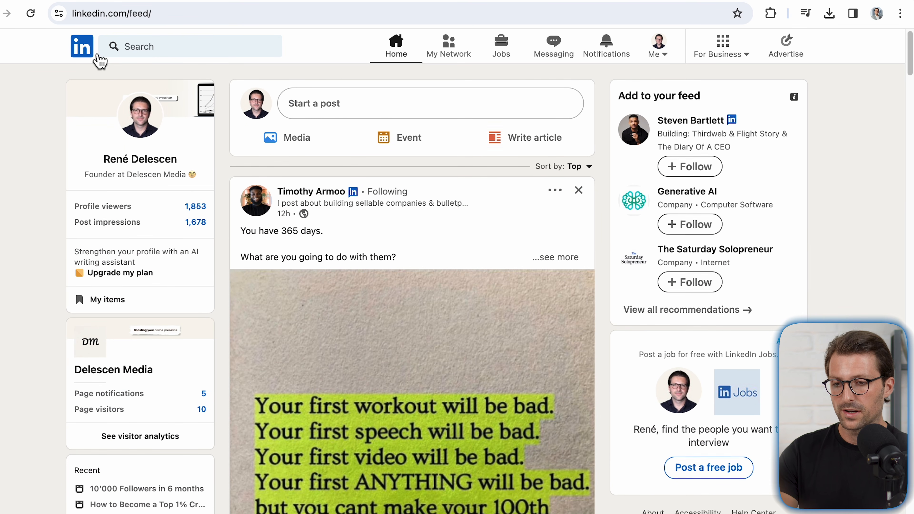
{"action": "left_click", "coordinate": [140, 151]}
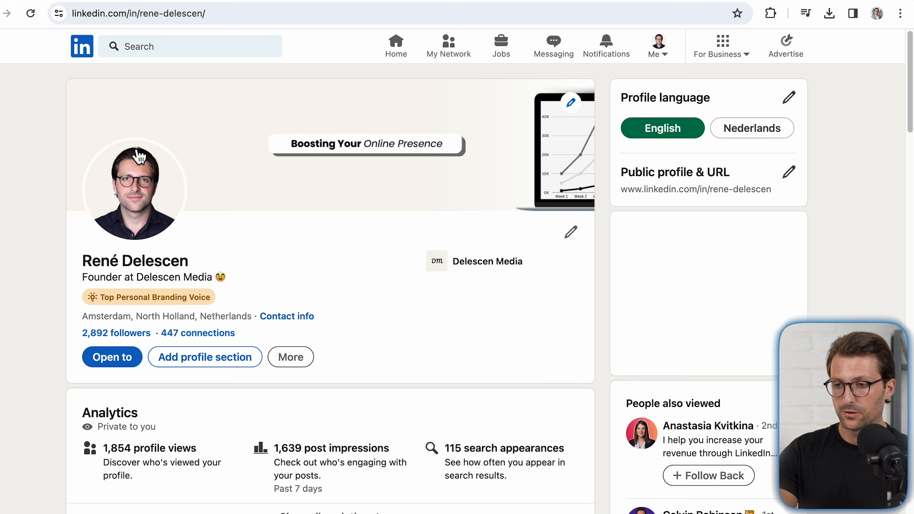
Step: Open the "Best tips for coming up with post ideas" post from the profile and page through its document to page 5
{"action": "scroll", "coordinate": [135, 155], "scroll_direction": "down", "scroll_amount": 10}
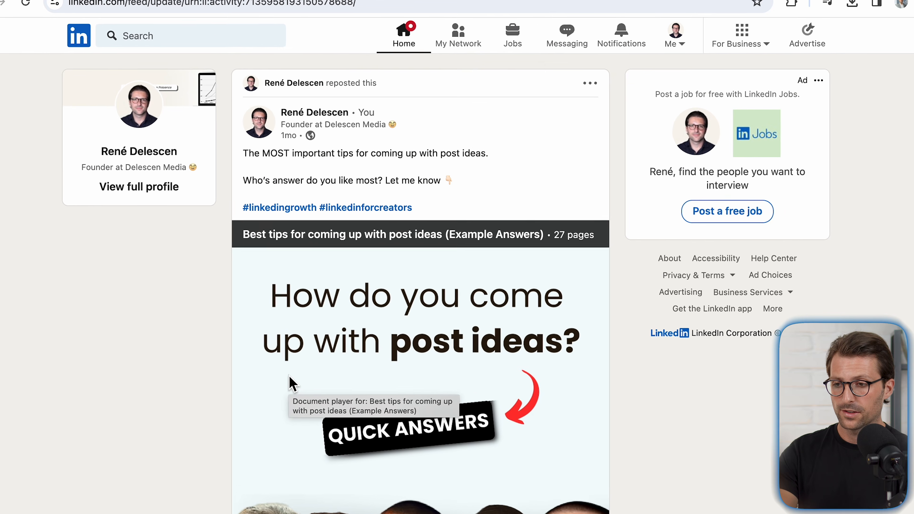
{"action": "scroll", "coordinate": [288, 377], "scroll_direction": "down", "scroll_amount": 3}
{"action": "scroll", "coordinate": [288, 383], "scroll_direction": "down", "scroll_amount": 2}
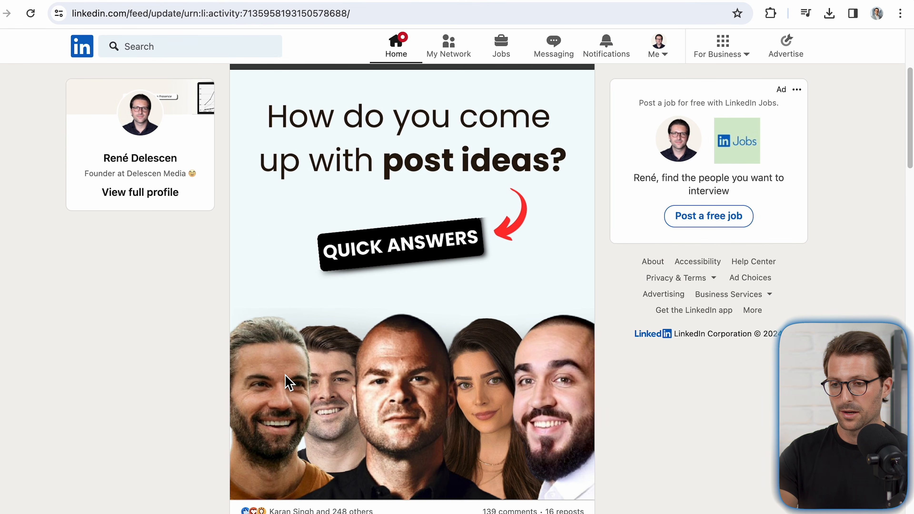
{"action": "mouse_move", "coordinate": [295, 389]}
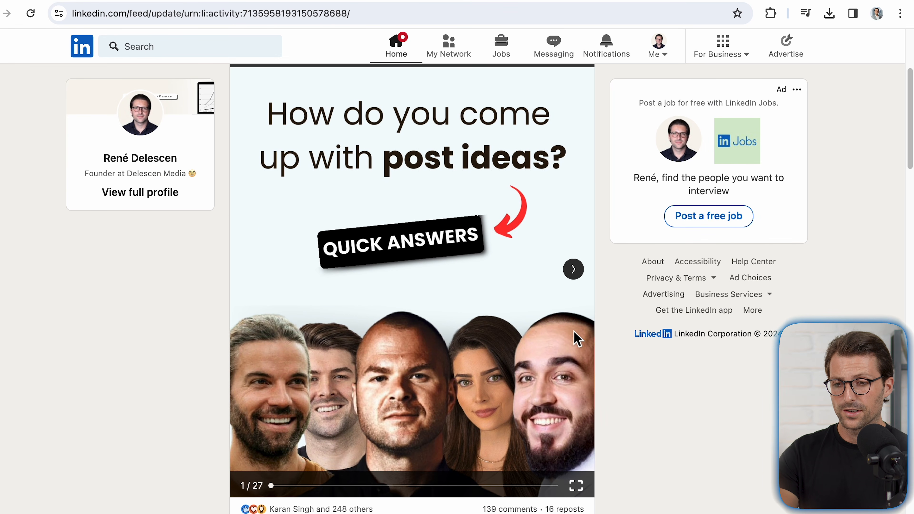
{"action": "left_click", "coordinate": [578, 281]}
{"action": "left_click", "coordinate": [578, 280]}
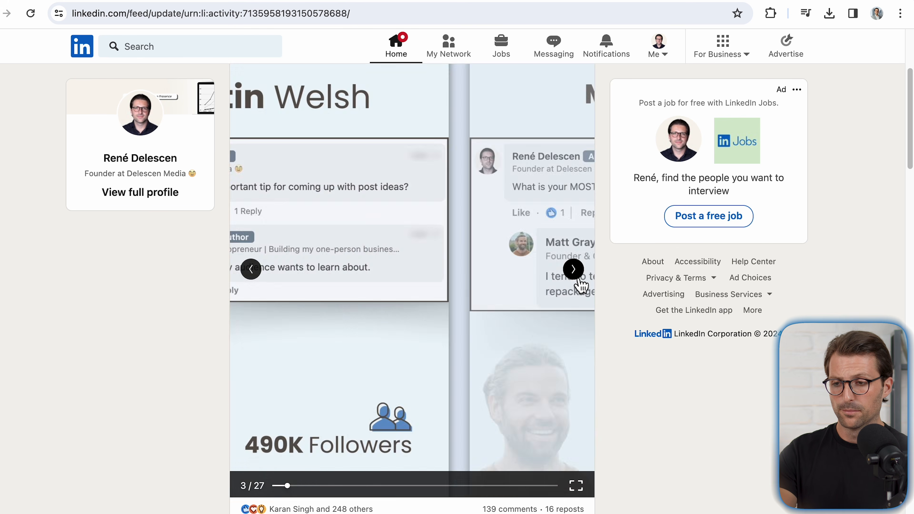
{"action": "left_click", "coordinate": [578, 280]}
{"action": "left_click", "coordinate": [578, 280]}
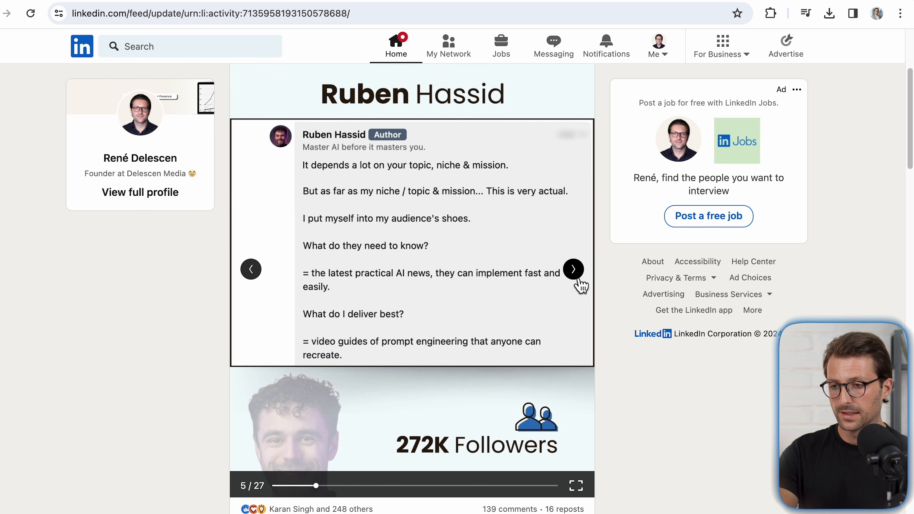
Step: Return to the profile, start a new post from the Activity section, and bring up the additional attachment options
{"action": "scroll", "coordinate": [575, 281], "scroll_direction": "up", "scroll_amount": 5}
{"action": "left_click", "coordinate": [336, 123]}
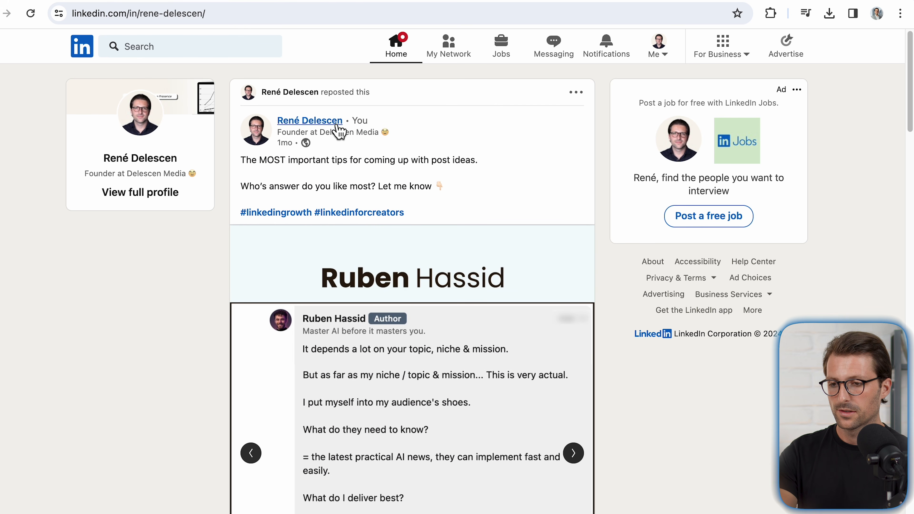
{"action": "scroll", "coordinate": [330, 127], "scroll_direction": "down", "scroll_amount": 10}
{"action": "left_click", "coordinate": [493, 130]}
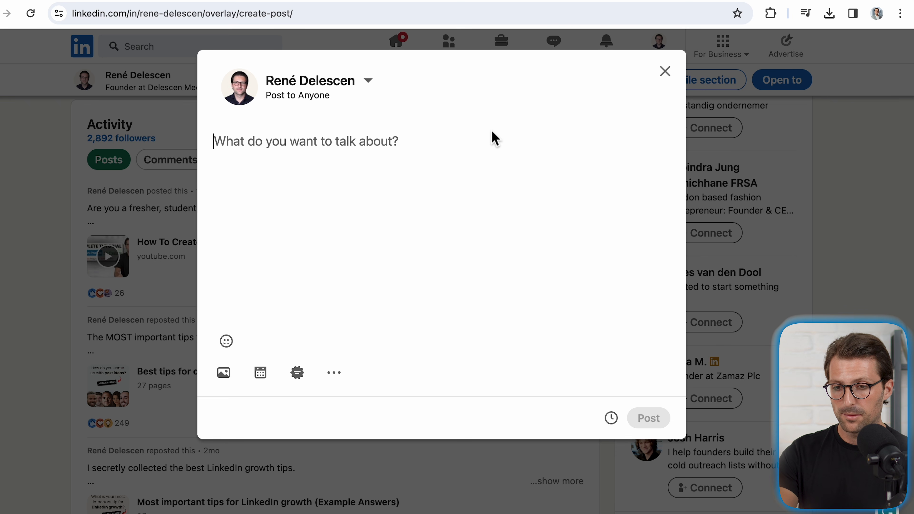
{"action": "left_click", "coordinate": [348, 371]}
{"action": "left_click", "coordinate": [414, 380]}
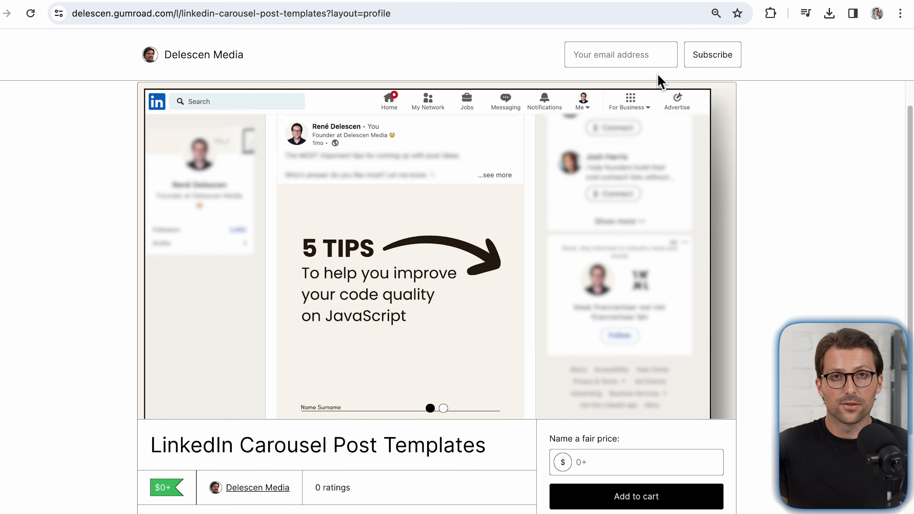
{"action": "left_click", "coordinate": [723, 254]}
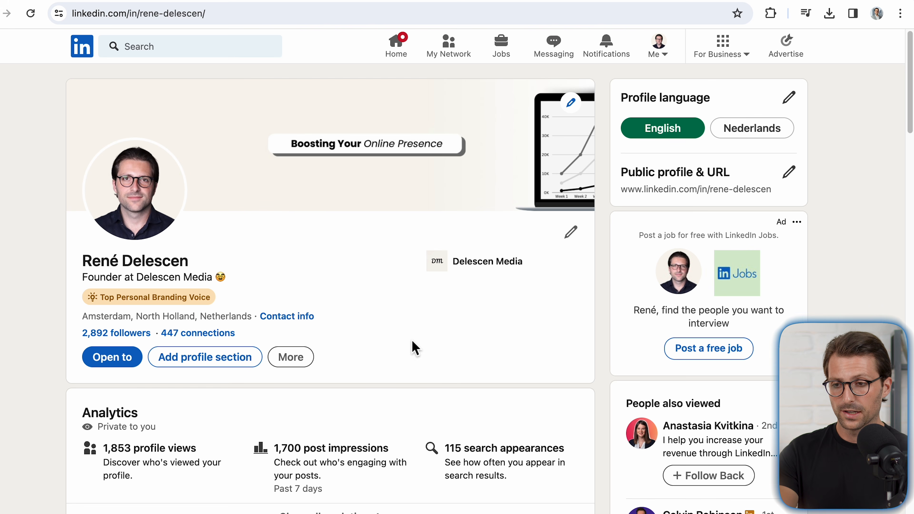
Step: Open the preferences for finding a new job and set the open-to-work visibility to Recruiters only
{"action": "left_click", "coordinate": [140, 371]}
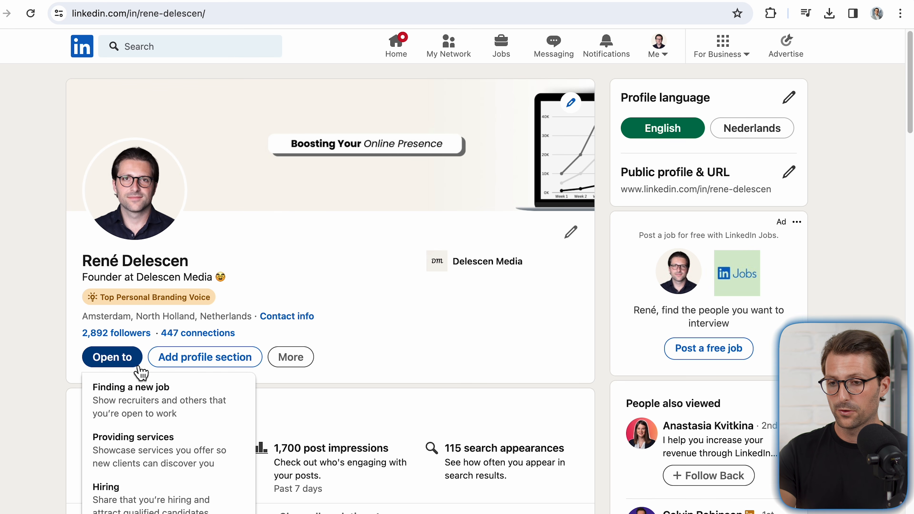
{"action": "left_click", "coordinate": [156, 396]}
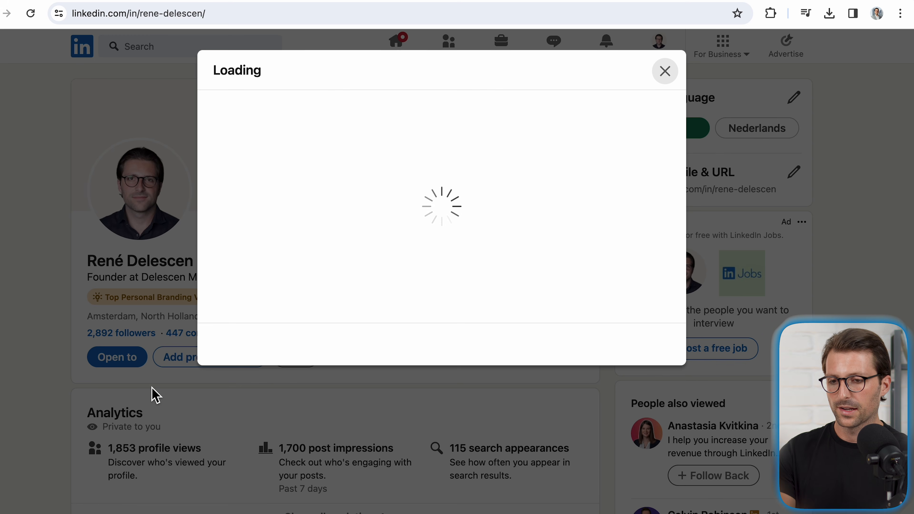
{"action": "scroll", "coordinate": [577, 275], "scroll_direction": "down", "scroll_amount": 5}
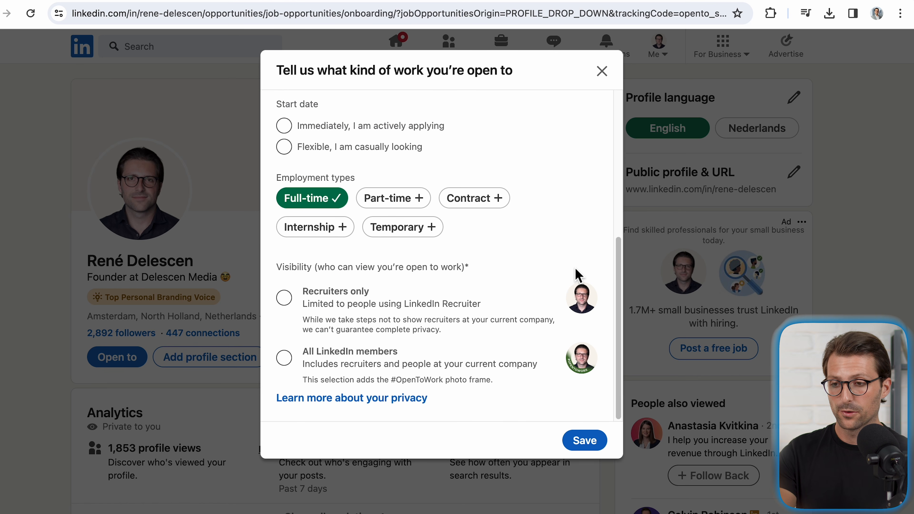
{"action": "left_click", "coordinate": [283, 302]}
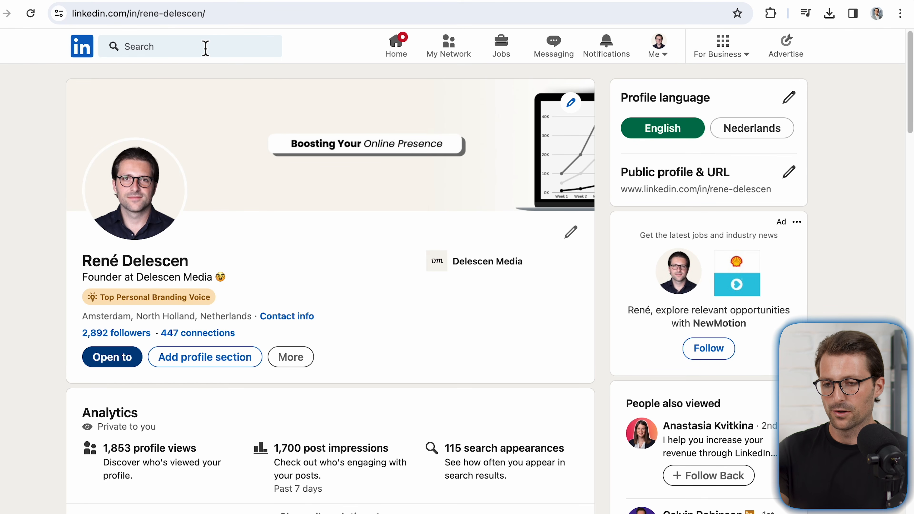
Step: Search for Amazon, open its company page, and go to the About section
{"action": "left_click", "coordinate": [205, 48]}
{"action": "type", "text": "Amazon"}
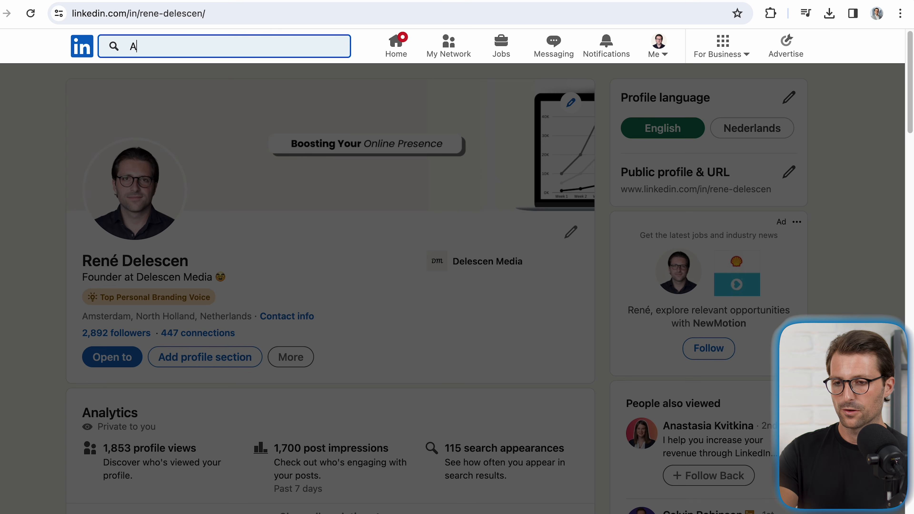
{"action": "left_click", "coordinate": [215, 79]}
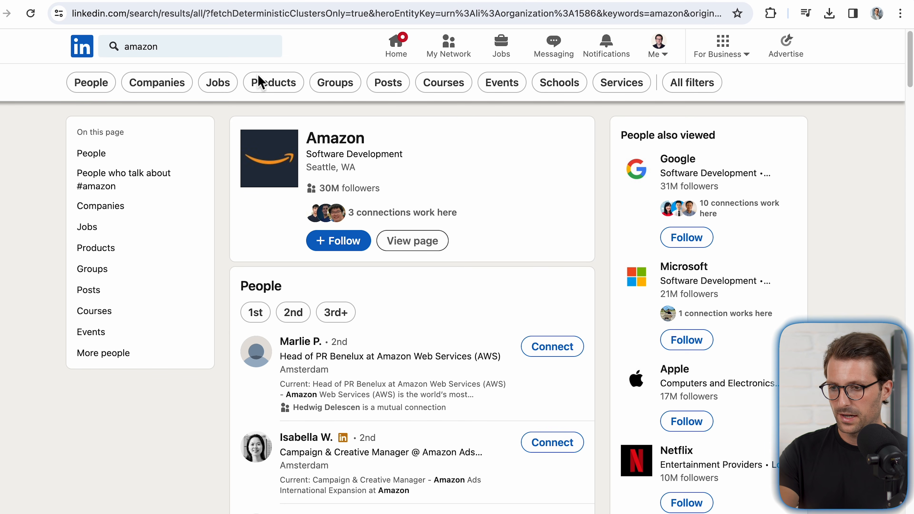
{"action": "left_click", "coordinate": [333, 141]}
{"action": "left_click", "coordinate": [160, 373]}
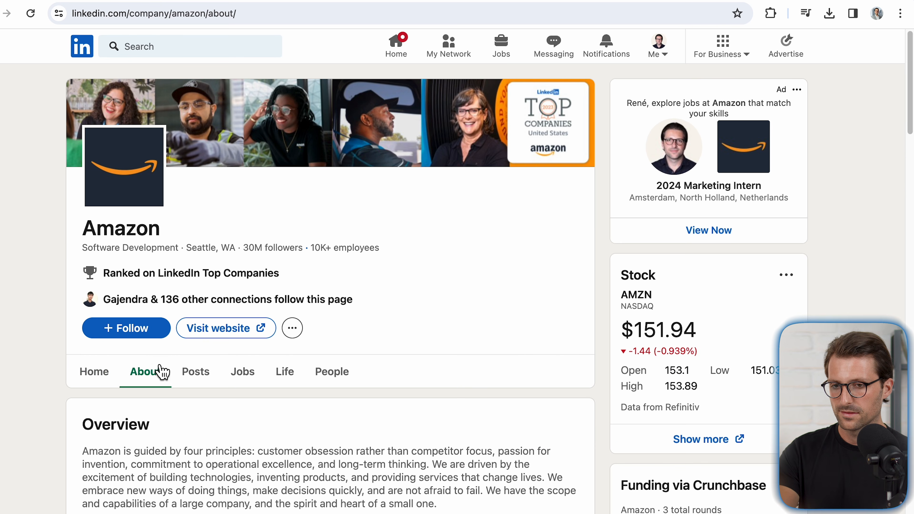
Step: Express interest in working for Amazon in the future from the company's About section
{"action": "scroll", "coordinate": [157, 369], "scroll_direction": "down", "scroll_amount": 15}
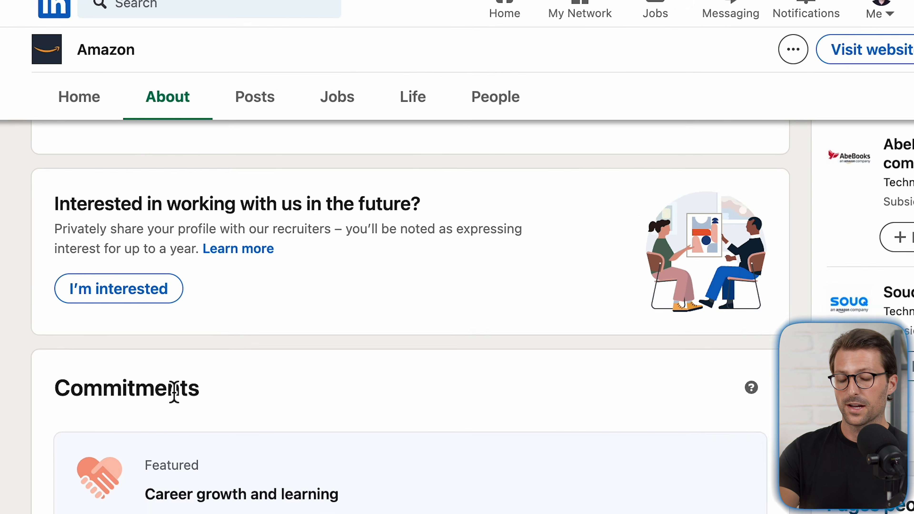
{"action": "left_click", "coordinate": [149, 252]}
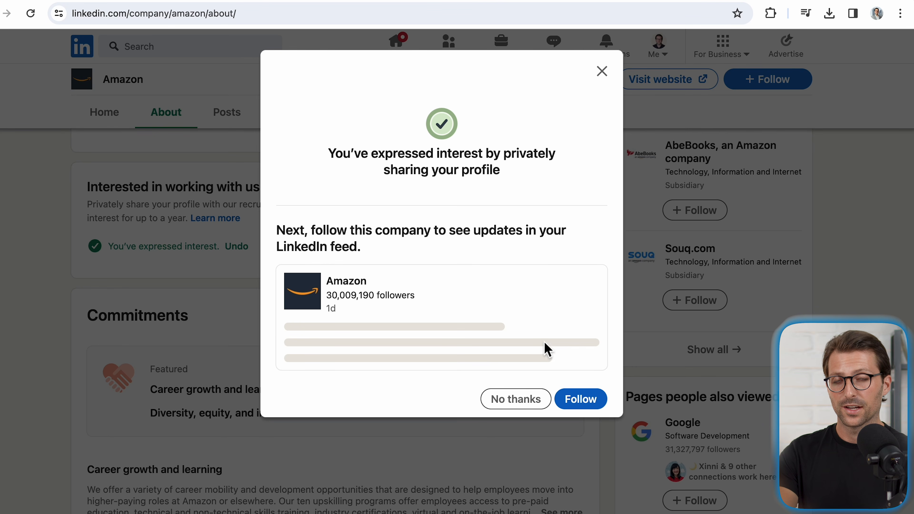
{"action": "left_click", "coordinate": [589, 408]}
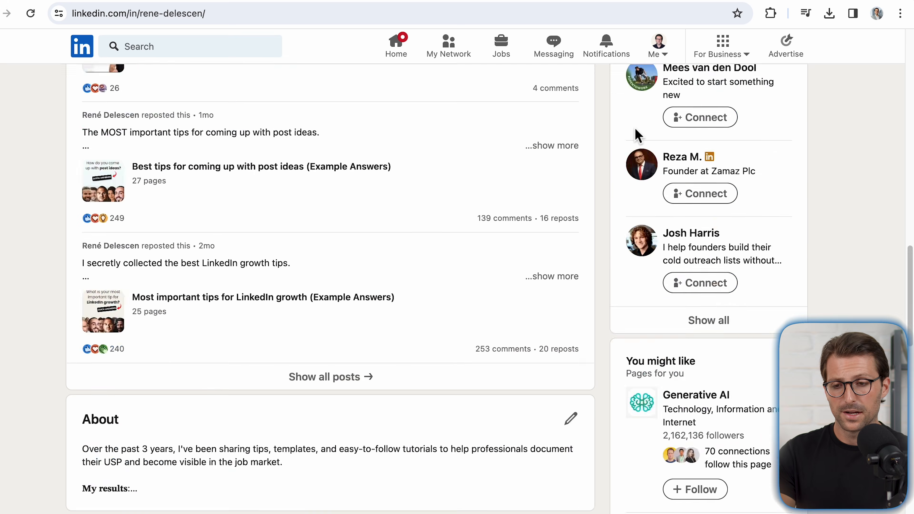
Step: Examine the followed companies listed under Interests on the profile
{"action": "scroll", "coordinate": [637, 136], "scroll_direction": "down", "scroll_amount": 15}
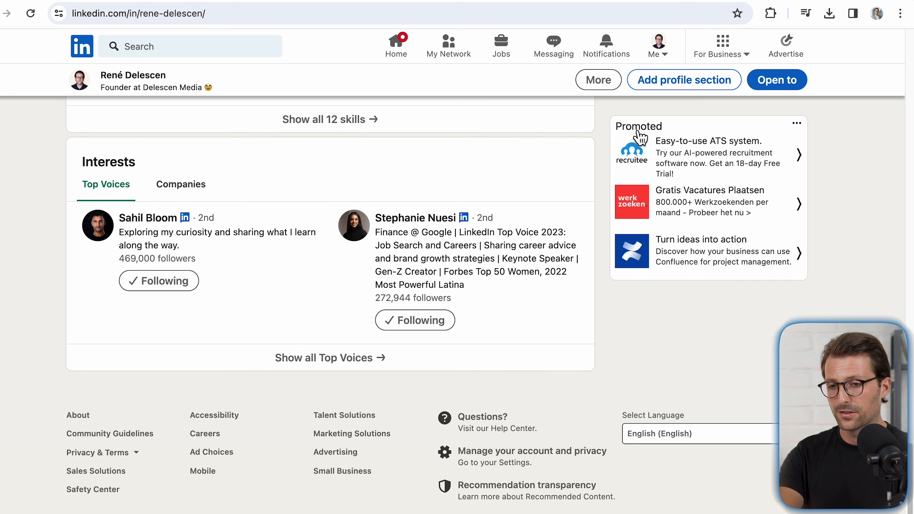
{"action": "left_click", "coordinate": [193, 196]}
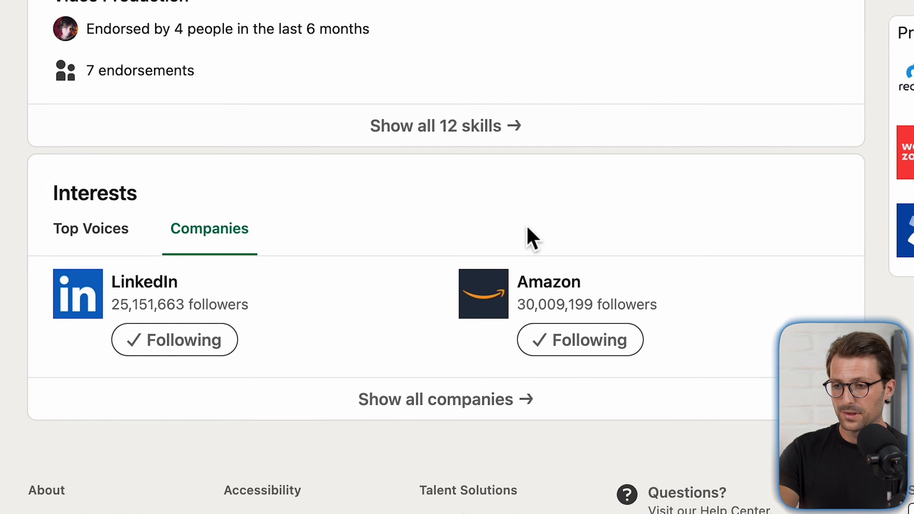